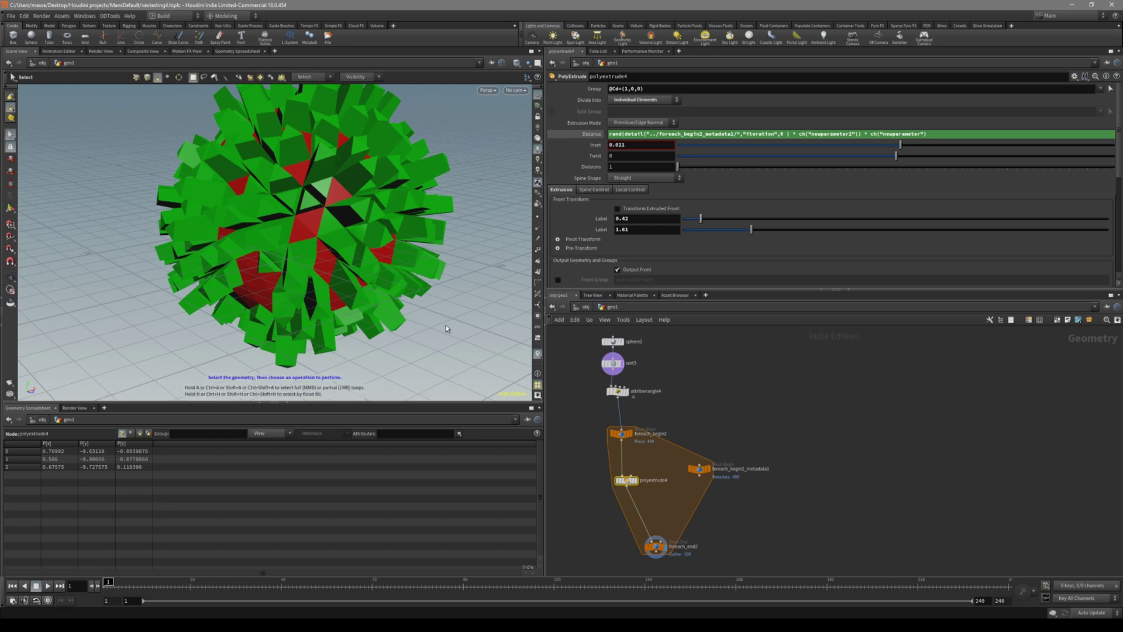
Set the two front transform label values of polyextrude4 to 0.77 and 3.38.
key("Escape")
left_click_drag(369, 272, 301, 294)
middle_click_drag(693, 496, 705, 444)
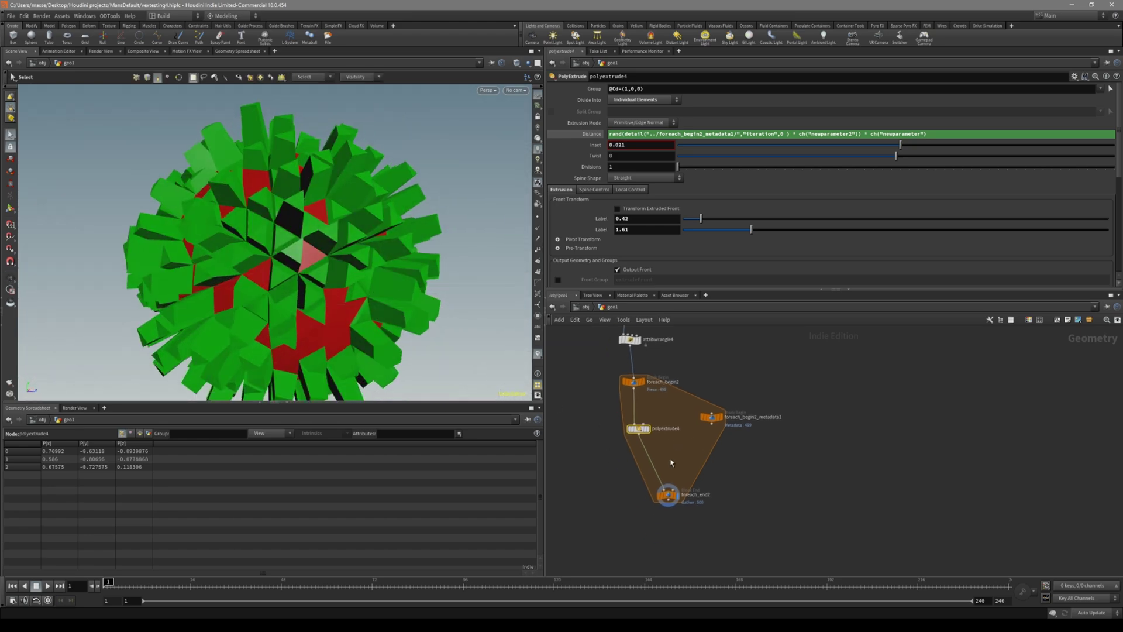
left_click(667, 494)
left_click_drag(327, 251, 354, 248, "alt")
left_click(639, 428)
left_click_drag(751, 229, 827, 229)
mouse_move(702, 223)
left_mouse_down()
mouse_move(725, 218)
mouse_move(715, 219)
left_mouse_up()
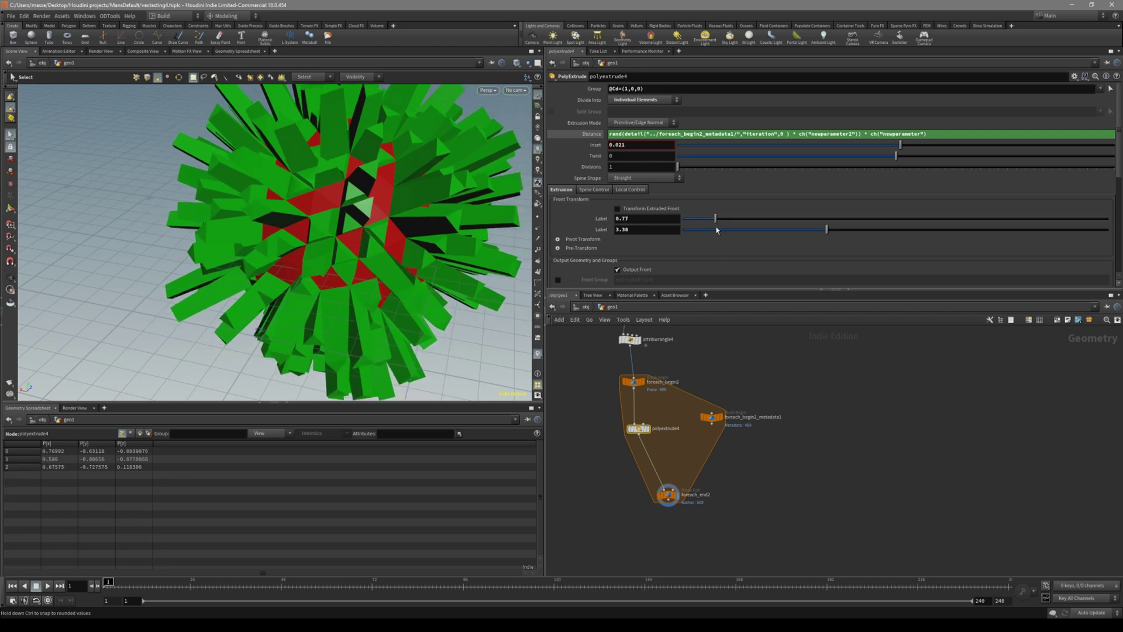
Set the random primitive sort seed of sort3 to 22.
middle_click_drag(700, 331, 709, 404)
left_click(634, 385)
left_click_drag(739, 122, 787, 126)
key("alt")
scroll(395, 220, "down", 3)
left_click_drag(395, 221, 357, 219, "alt")
left_click_drag(787, 122, 727, 122)
scroll(666, 418, "up", 2)
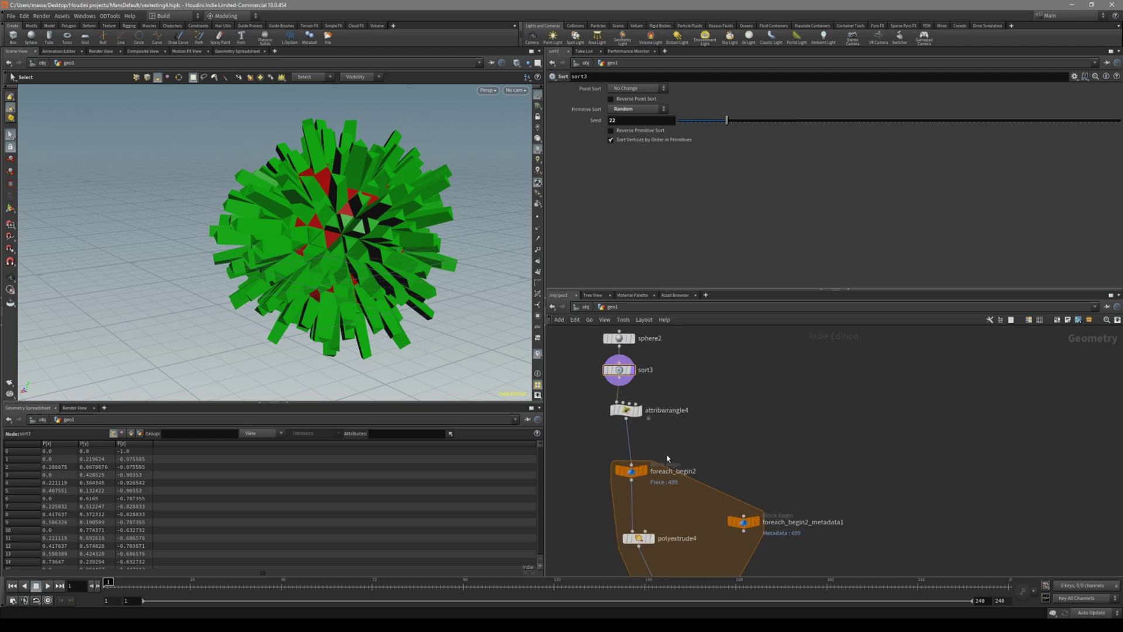
Adjust the channel value of attribwrangle4 and examine its effect on the spiky sphere.
left_click(625, 407)
left_click_drag(791, 259, 1025, 266)
middle_click_drag(647, 264, 740, 267)
left_click_drag(496, 258, 300, 231, "alt")
right_click_drag(300, 231, 376, 226, "alt")
left_click_drag(377, 226, 292, 216, "alt")
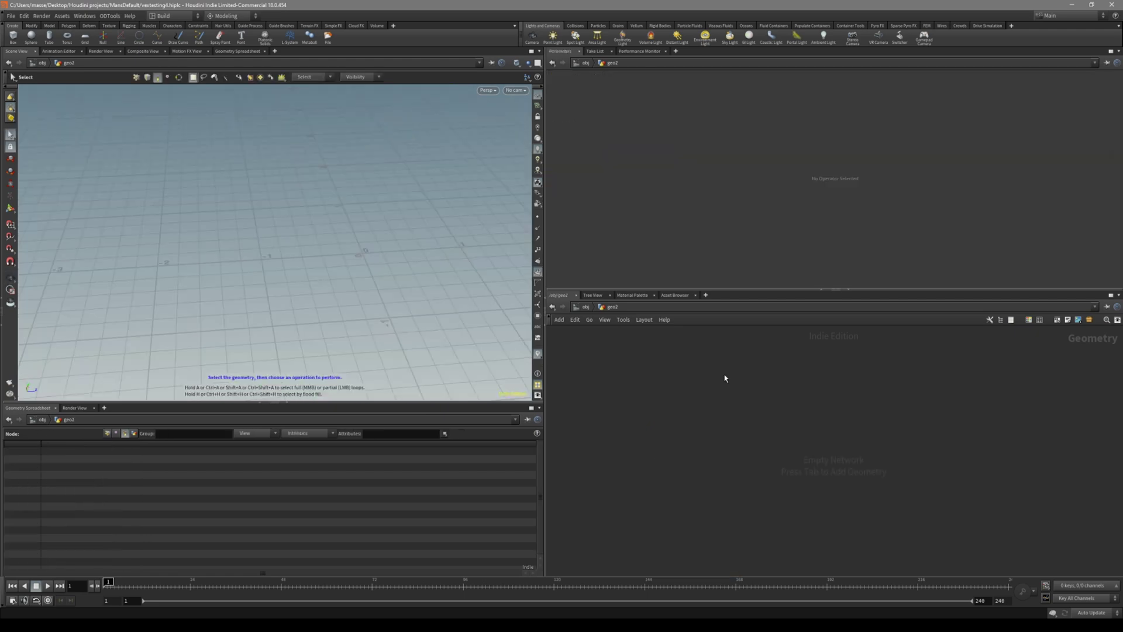
Add a Sphere node to the empty geo2 network.
key("Tab")
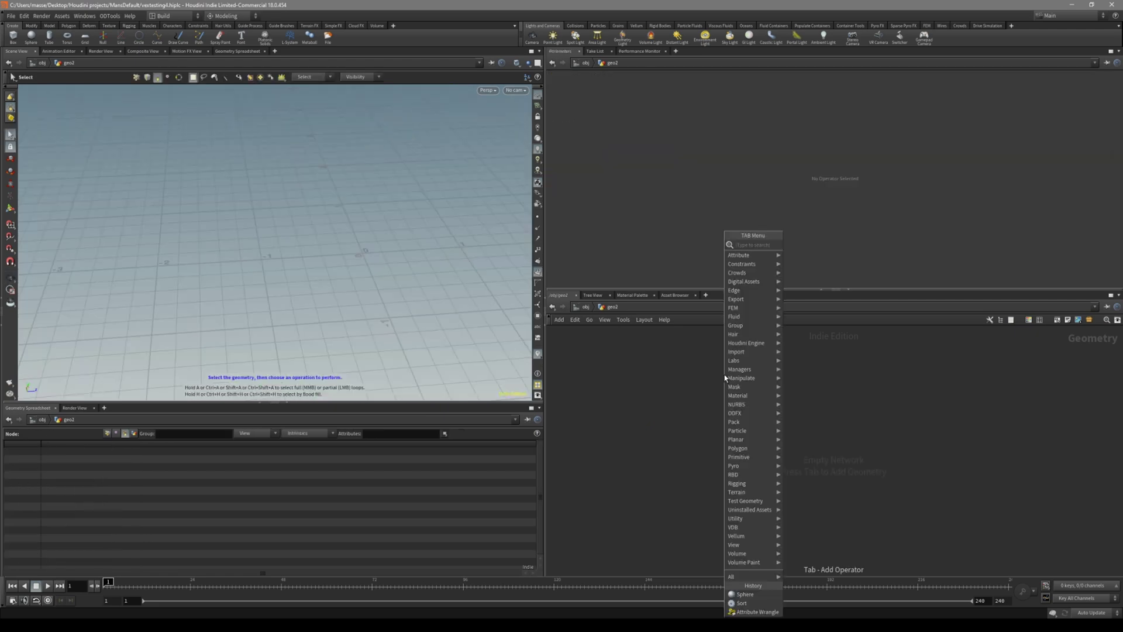
type("grid")
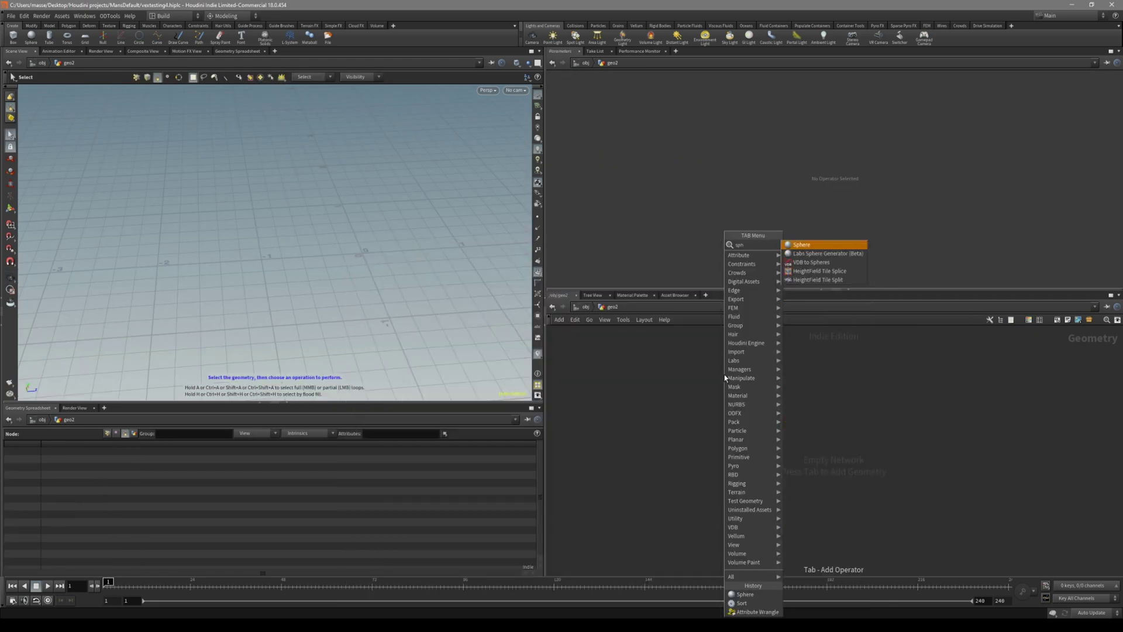
key("Return")
left_click(725, 378)
Make sphere1 a Polygon primitive type with a frequency of 3.
left_click(631, 88)
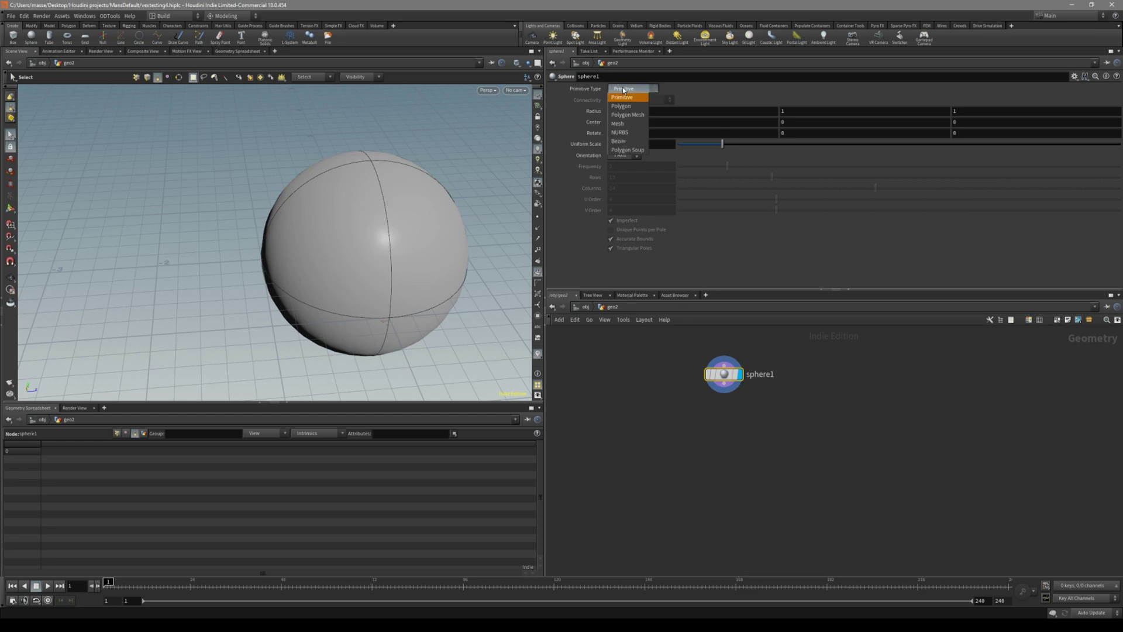
left_click(626, 99)
left_click_drag(419, 251, 406, 261, "alt")
left_click_drag(727, 167, 773, 176)
left_click_drag(433, 237, 366, 244, "alt")
right_click_drag(366, 244, 490, 205, "alt")
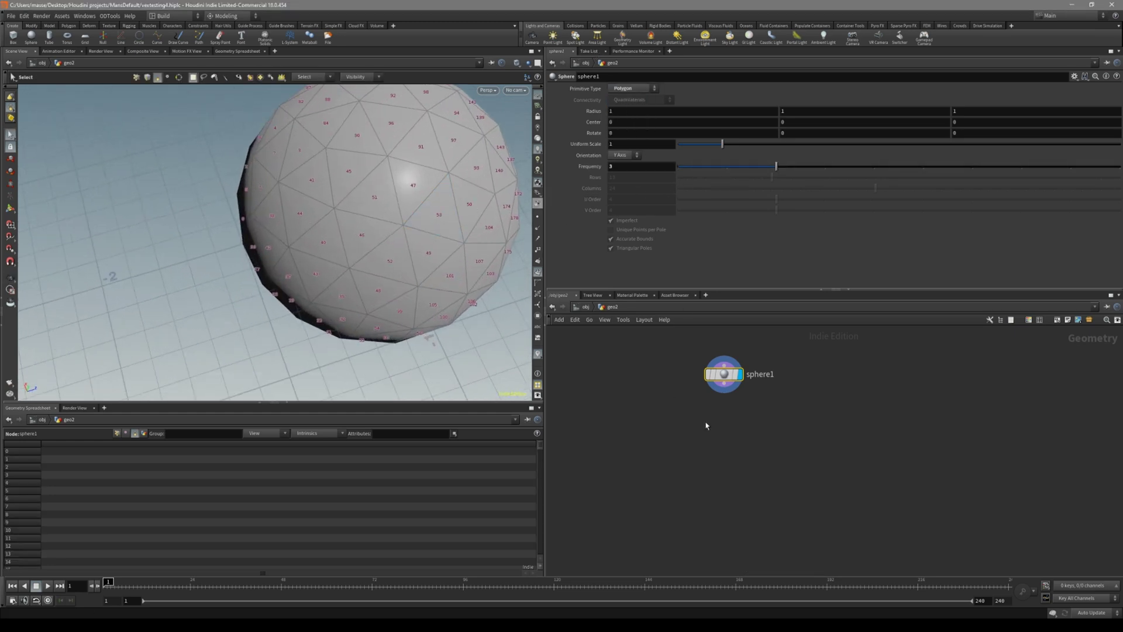
Add an Attribute Wrangle node connected below sphere1.
middle_click_drag(711, 416, 672, 436)
left_click_drag(460, 279, 472, 239, "alt")
left_click(685, 404)
key("Tab")
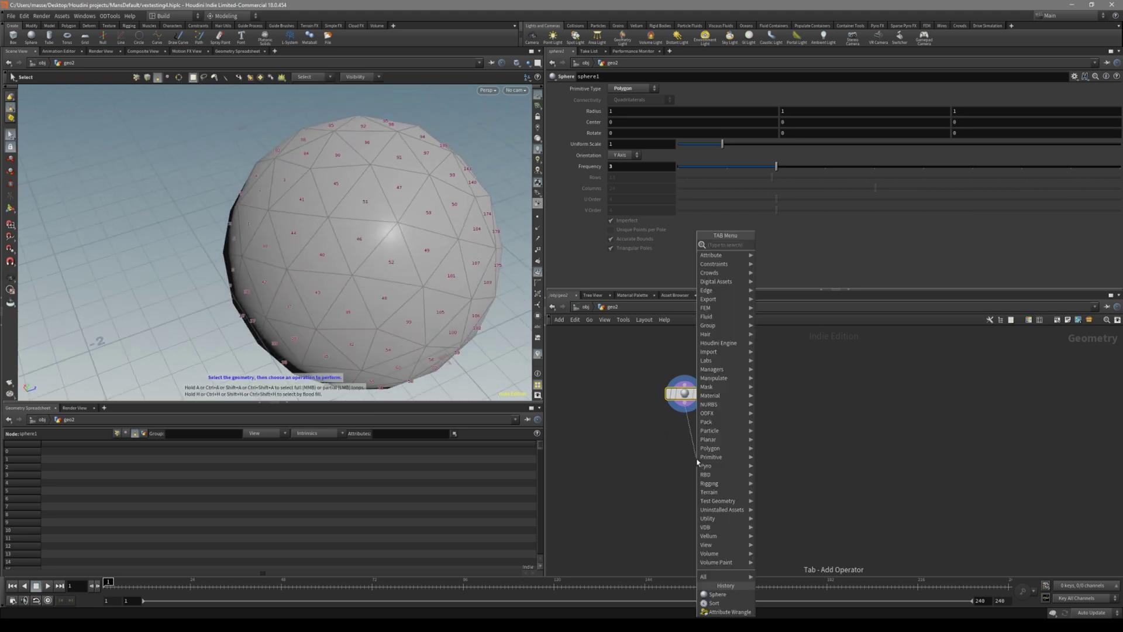
type("attrib wrangle")
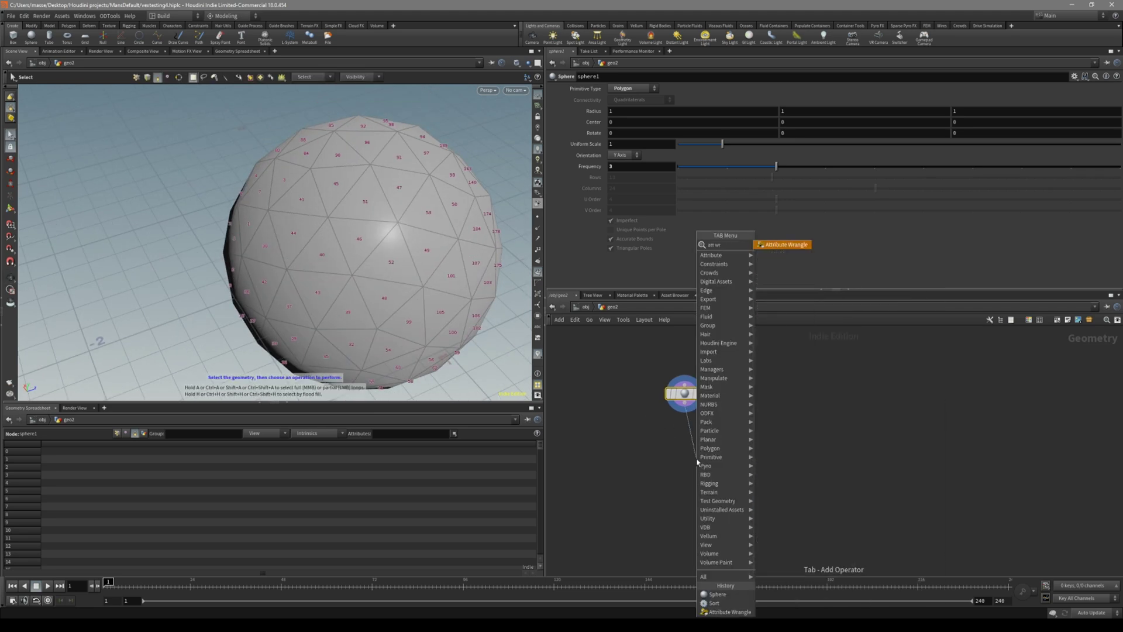
key("Return")
left_click(697, 461)
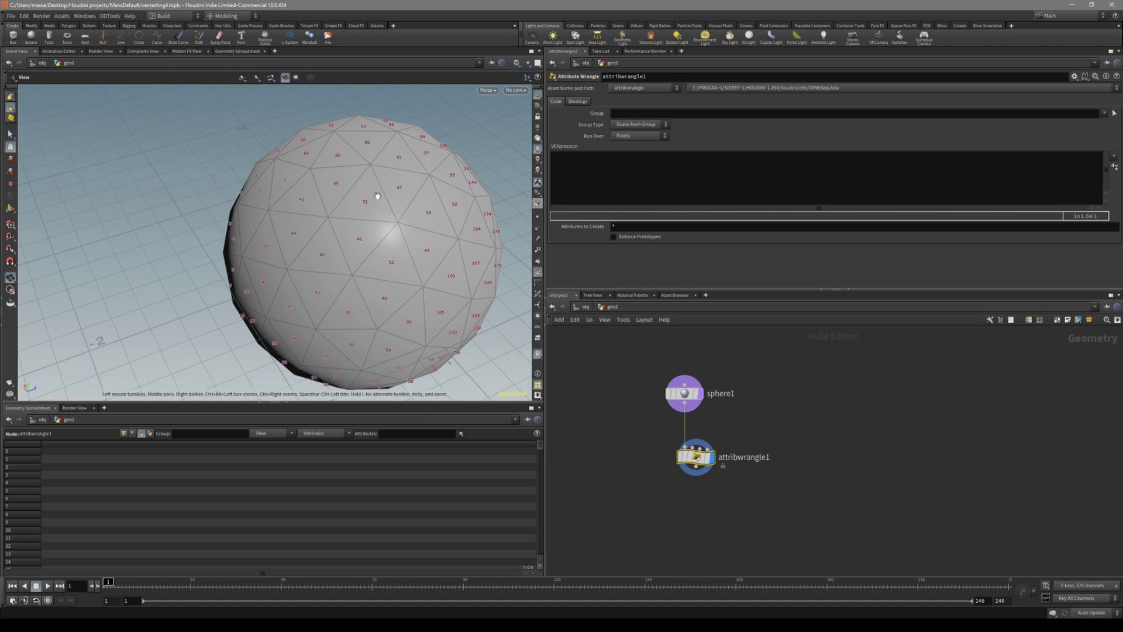
left_click_drag(368, 211, 393, 231, "alt")
left_click(583, 189)
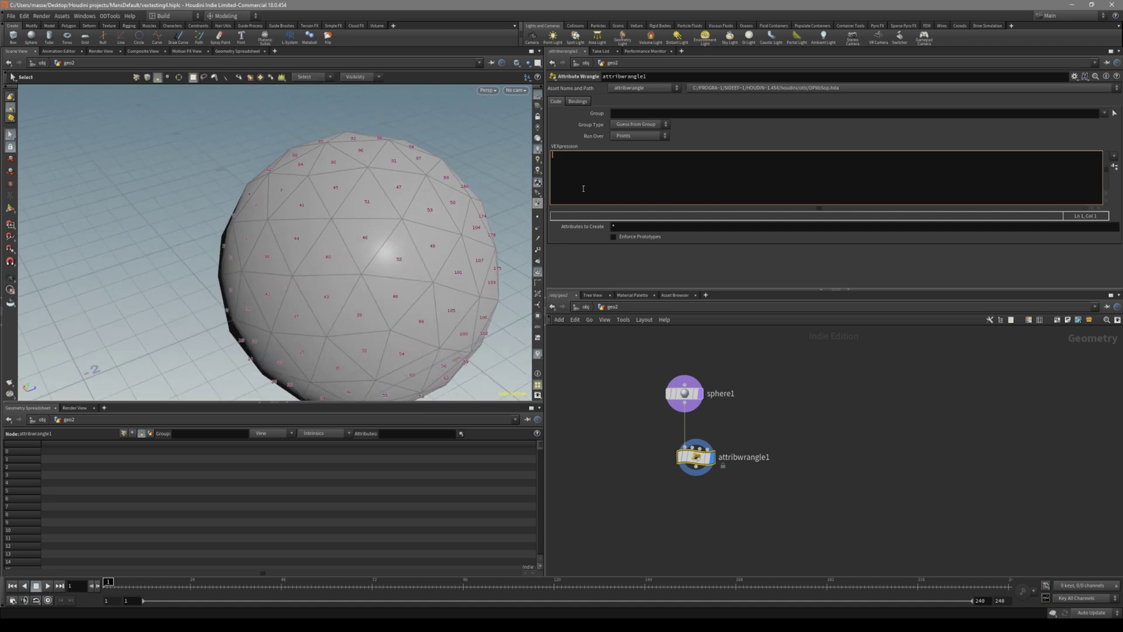
type("if (")
type("@primnum")
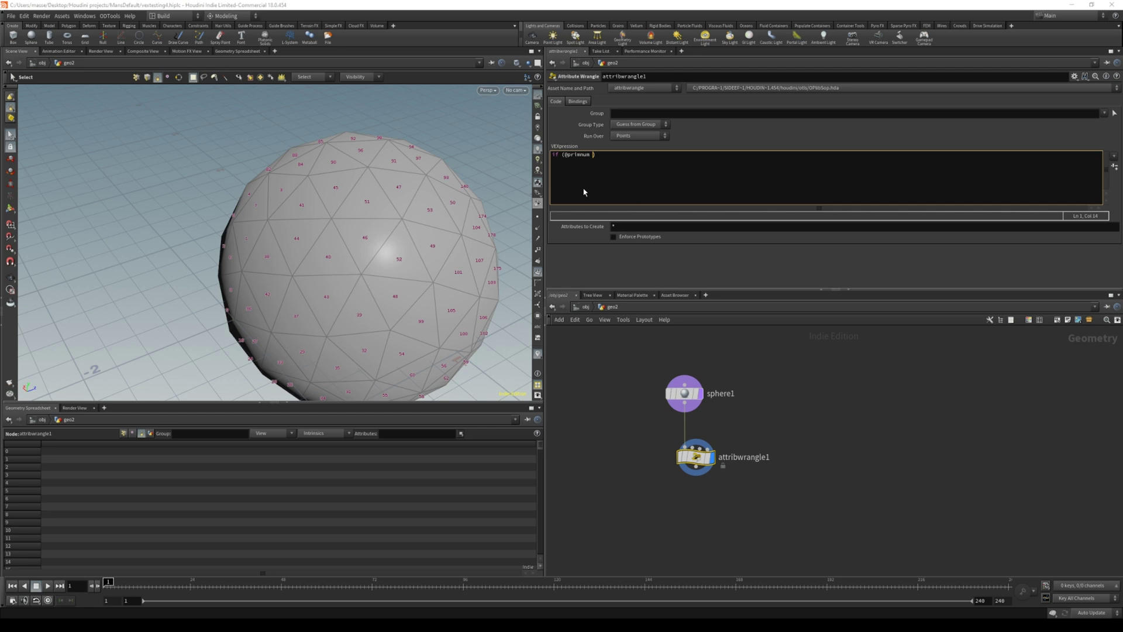
type("> n")
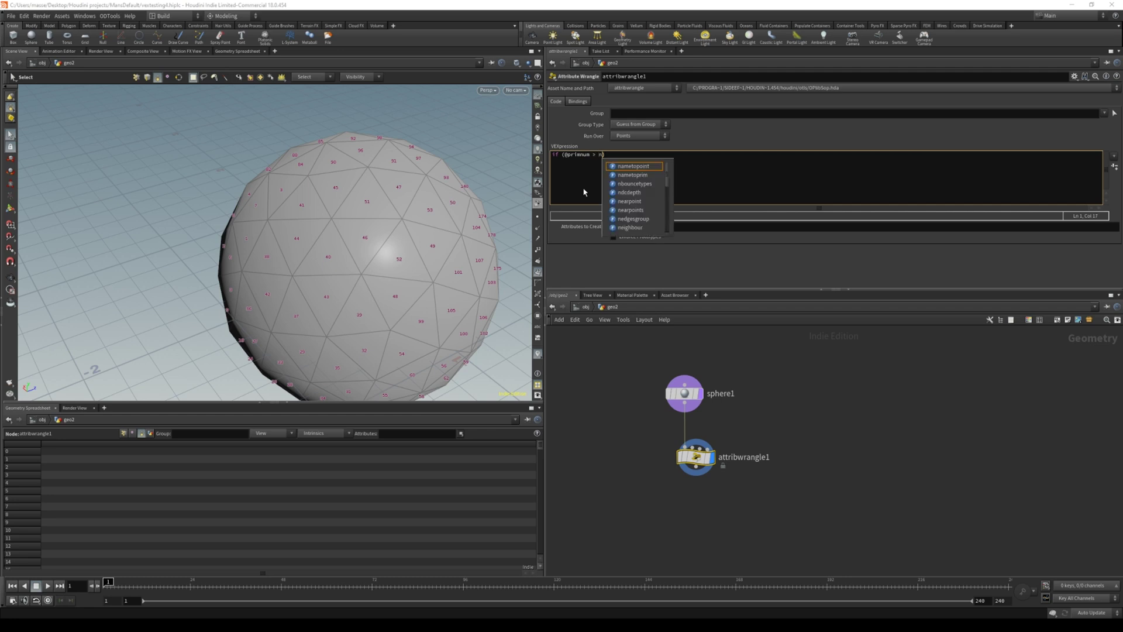
type("primitives")
key("BackSpace")
type("()")
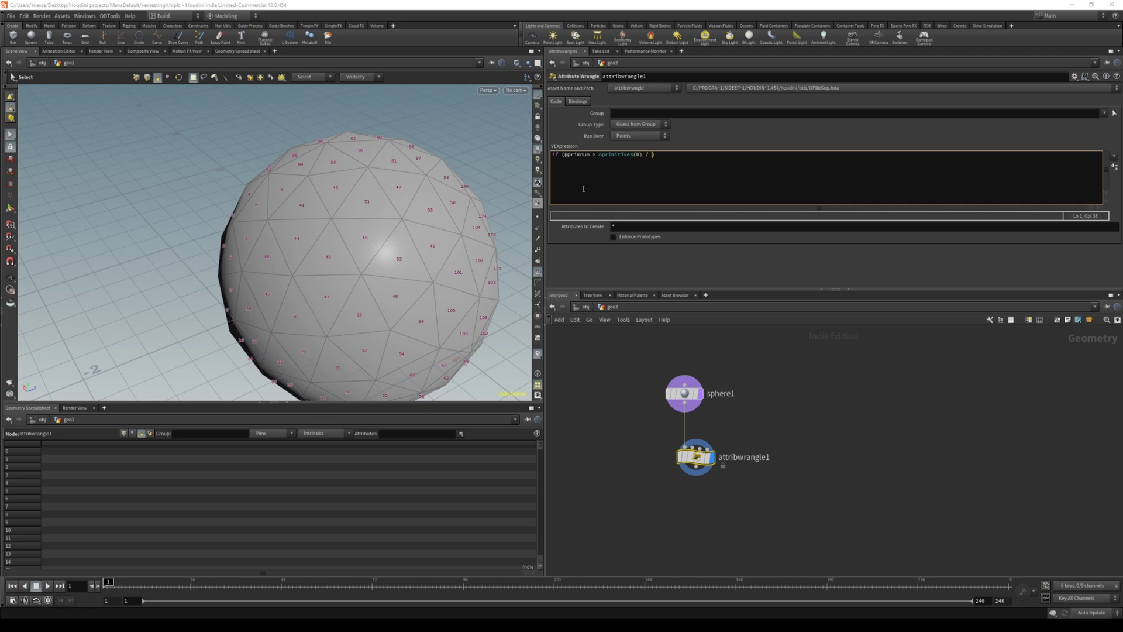
key("Return")
type("{}")
type("@")
type("Cd")
type("=")
type("set")
type("(")
type("1,")
key("BackSpace")
type(".")
type("0,0,0")
type(")")
key("Down")
Add an else branch with an empty braced block to the wrangle expression.
key("Return")
type("else")
key("Return")
type("{}")
key("Return")
key("Return")
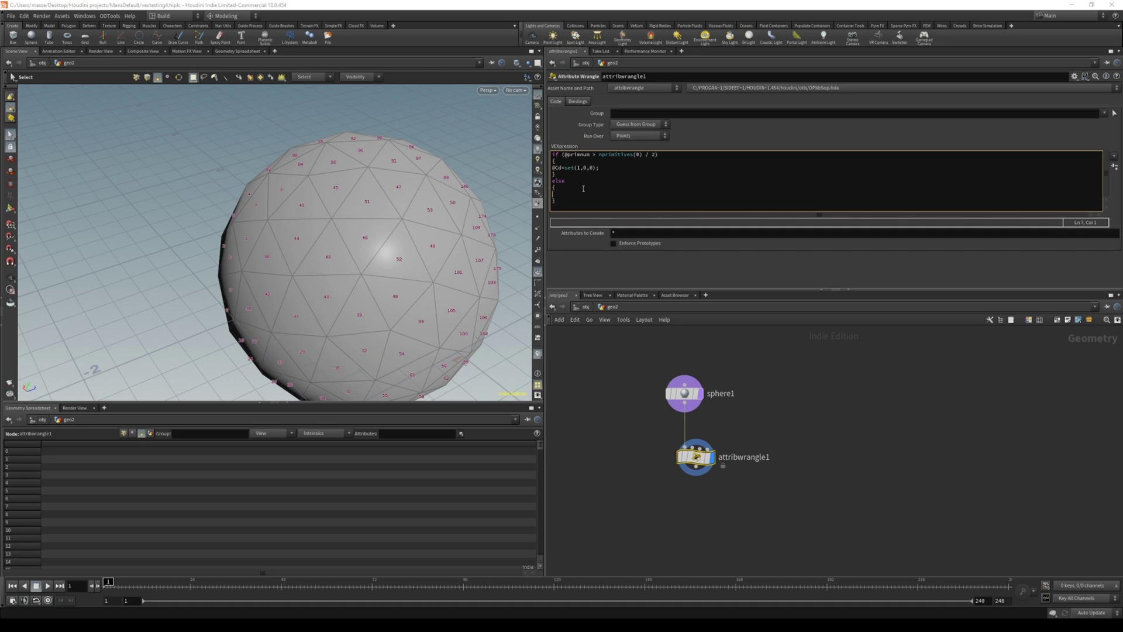
left_click_drag(600, 168, 553, 168)
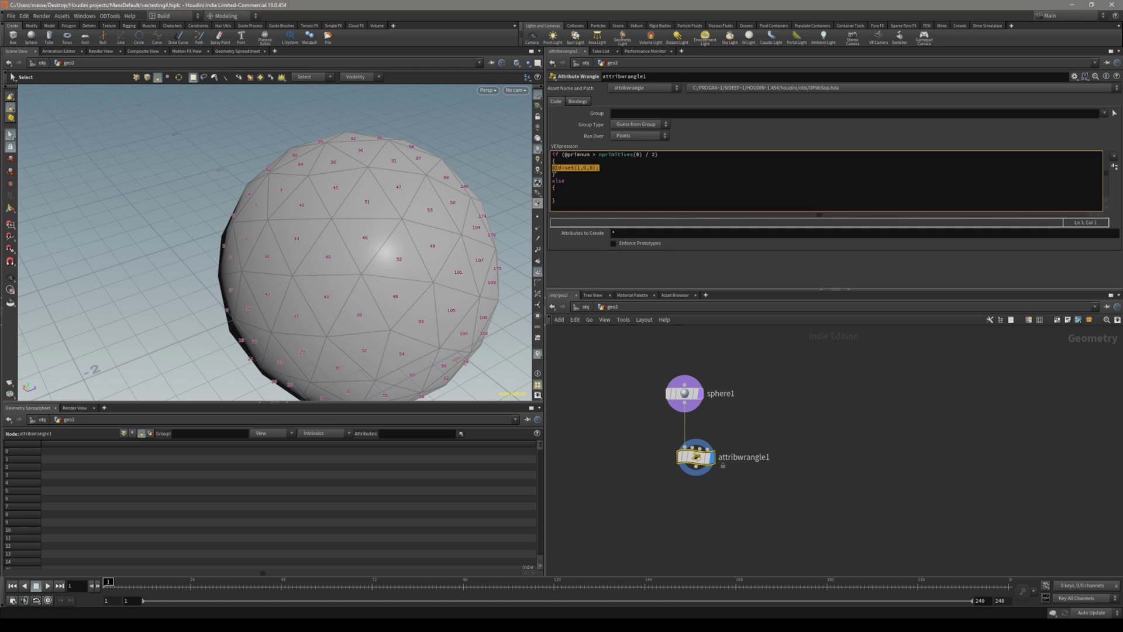
key("ctrl+c")
left_click(572, 187)
key("ctrl+v")
double_click(585, 194)
type("1")
double_click(578, 195)
type("0")
left_click(653, 198)
Set attribwrangle1 to run over Primitives instead of points.
left_click_drag(404, 186, 380, 202, "alt")
scroll(341, 206, "down", 4)
mouse_move(354, 245)
left_mouse_down("alt")
mouse_move(334, 264)
mouse_move(347, 262)
left_mouse_up("alt")
left_click(642, 137)
left_click(626, 154)
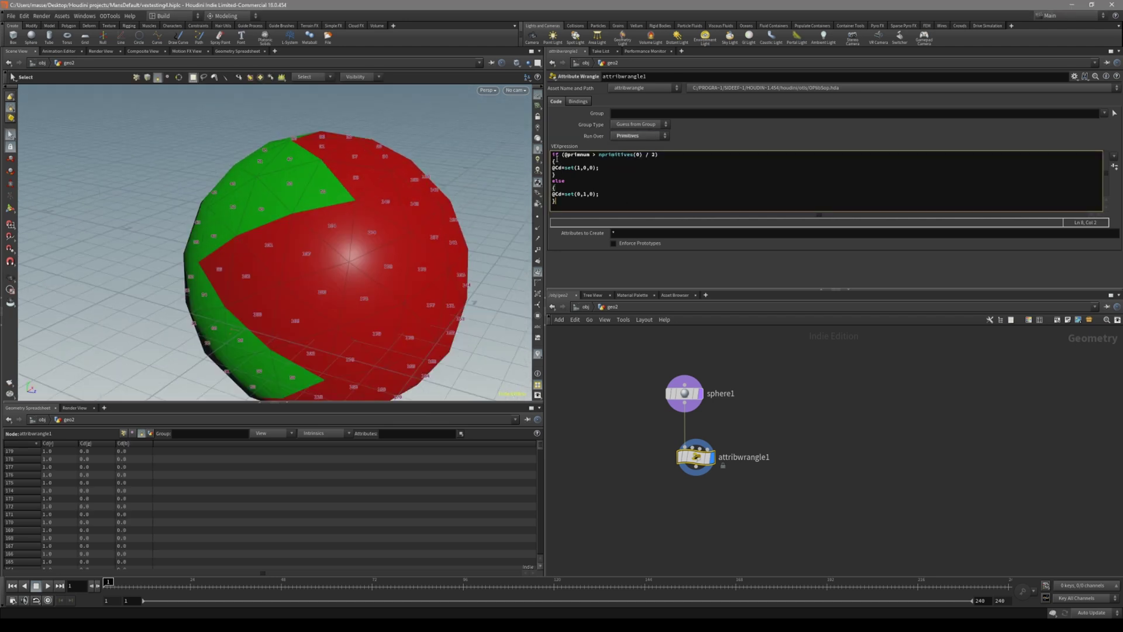
Examine the primitive numbers along the boundary between the red and green halves of the sphere.
left_click(445, 257)
left_click_drag(451, 255, 368, 241, "alt")
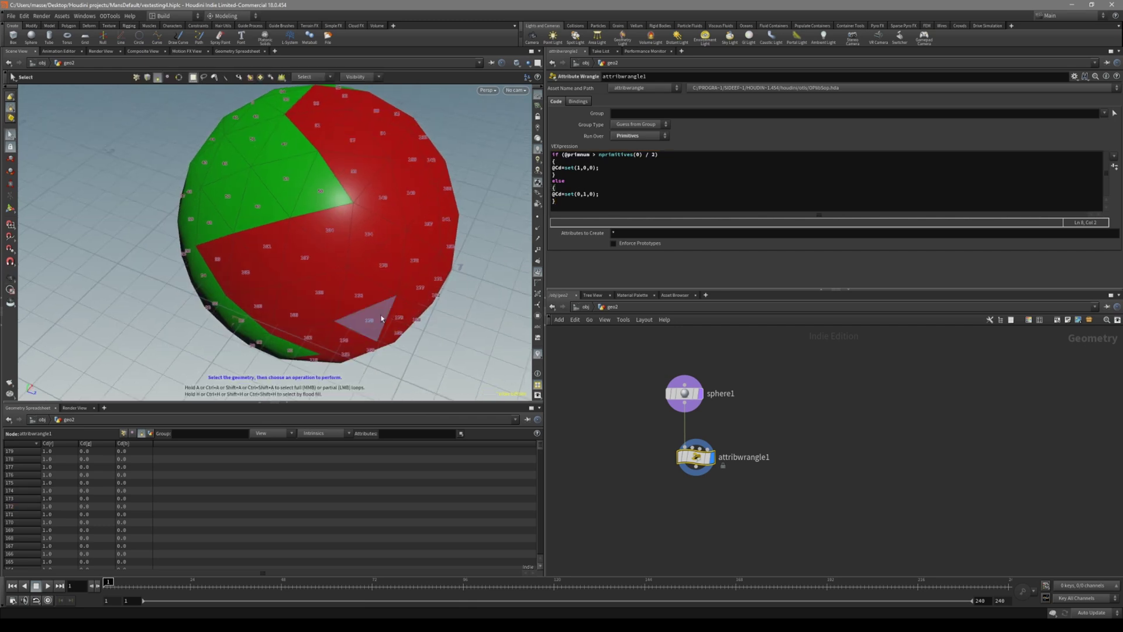
middle_click_drag(332, 271, 349, 284, "alt")
scroll(349, 284, "up", 5)
left_click(537, 275)
left_click(537, 272)
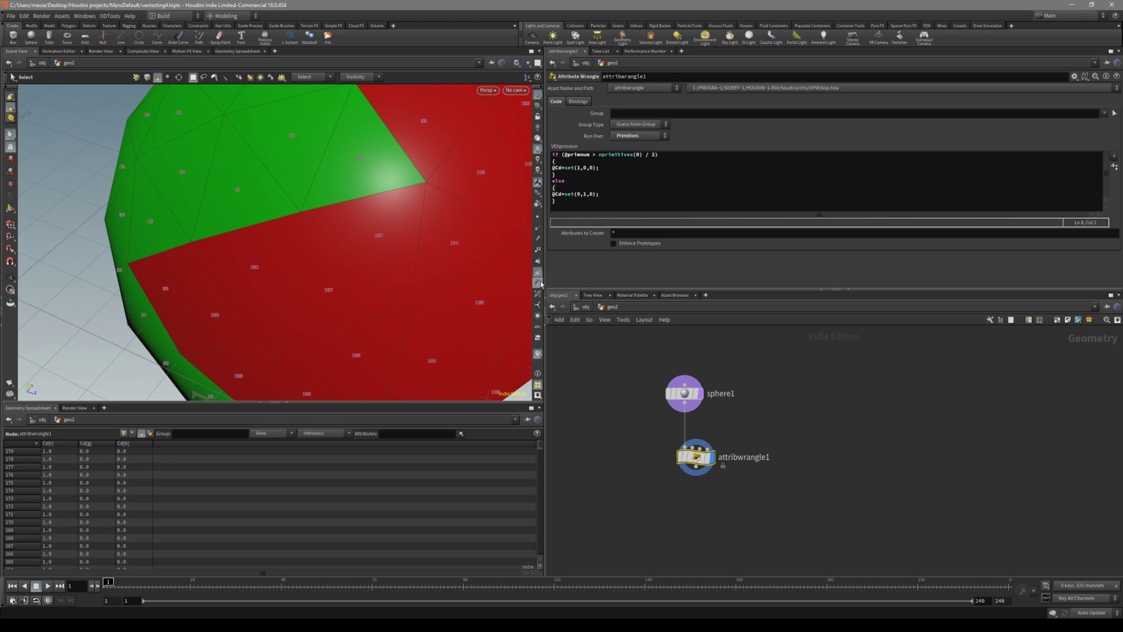
middle_click_drag(378, 182, 370, 273, "alt")
left_click(370, 272)
left_click_drag(435, 248, 354, 218)
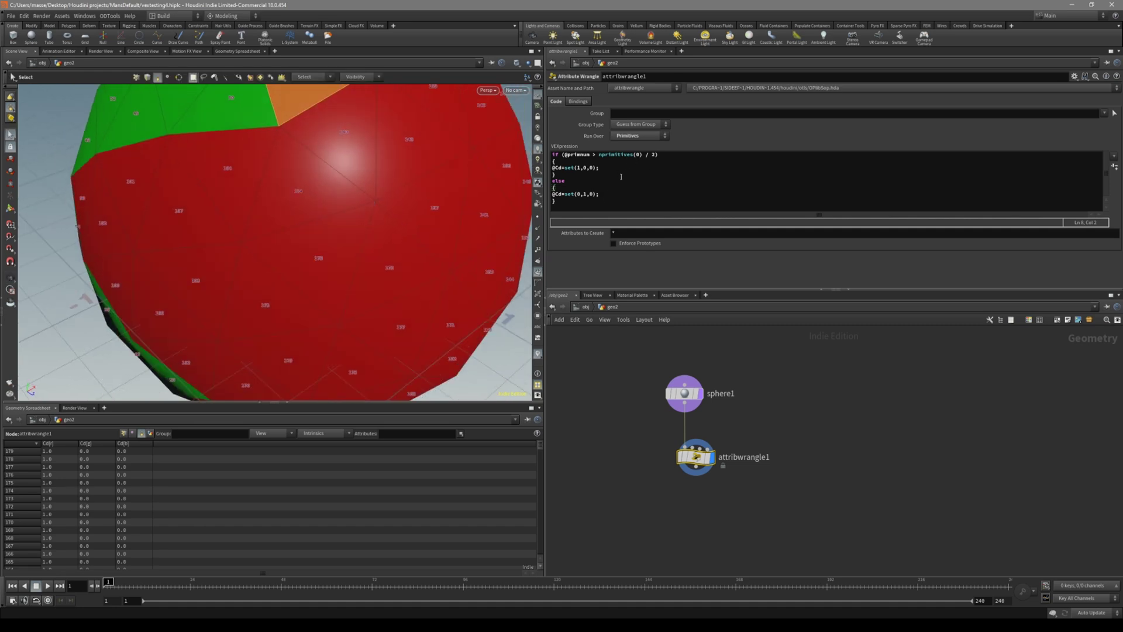
Compare the highest primitive number in the geometry spreadsheet with the wrangle condition and the coloring around the sphere.
left_click(630, 154)
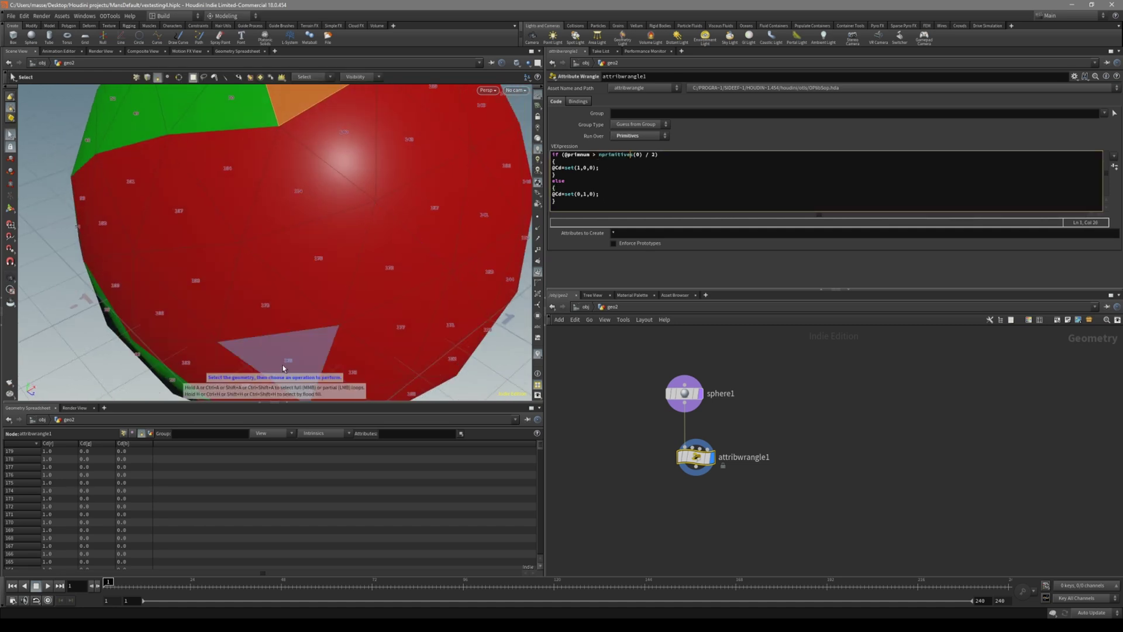
mouse_move(542, 446)
left_mouse_down()
mouse_move(543, 459)
mouse_move(542, 449)
left_mouse_up()
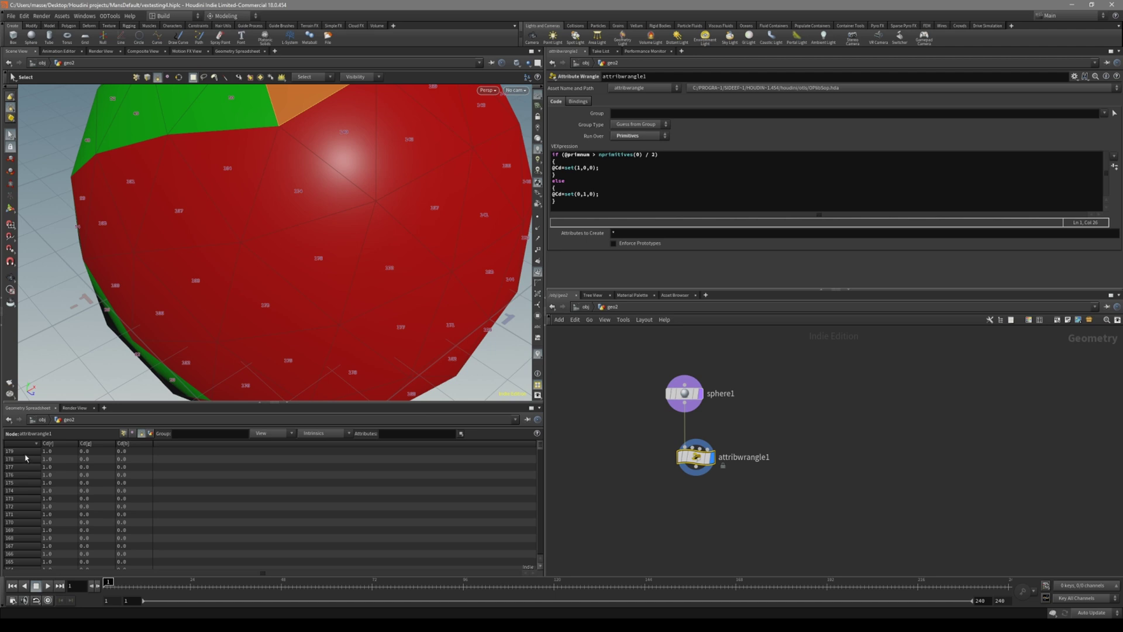
left_click(96, 483)
left_click(24, 452)
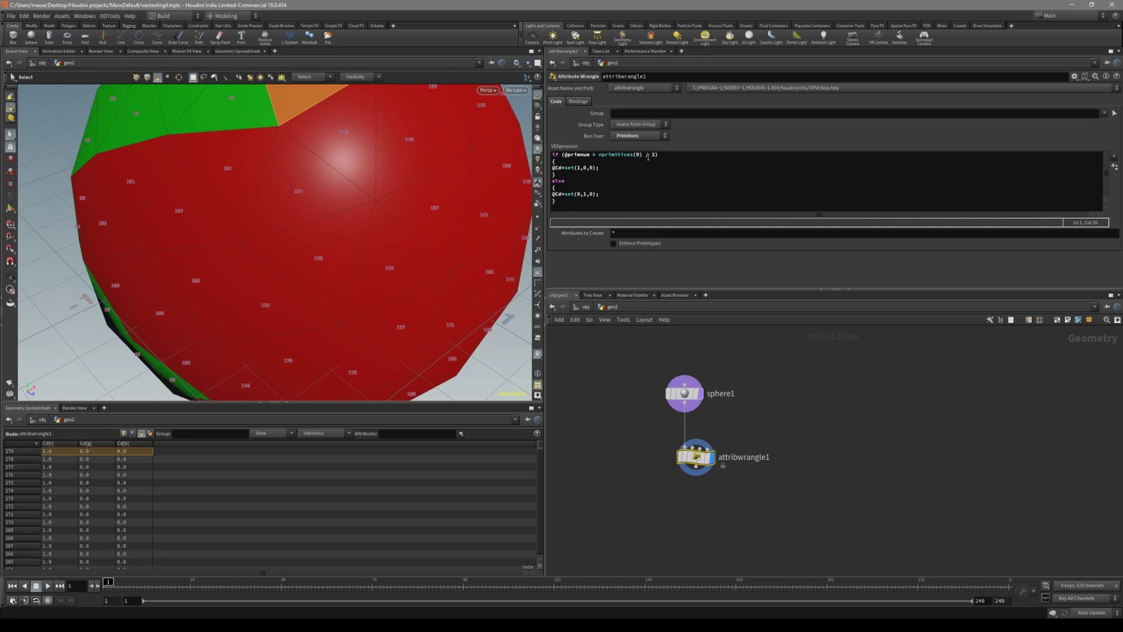
left_click(376, 250)
scroll(377, 249, "down", 5)
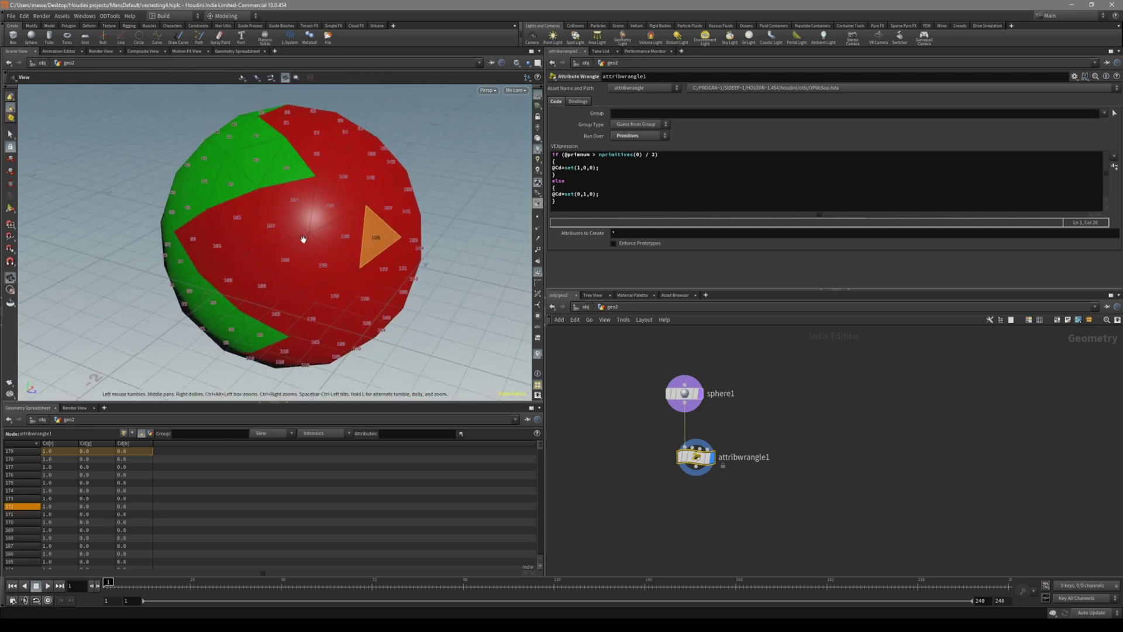
left_click(487, 207)
middle_click_drag(487, 208, 513, 220, "alt")
left_click_drag(381, 225, 419, 246, "alt")
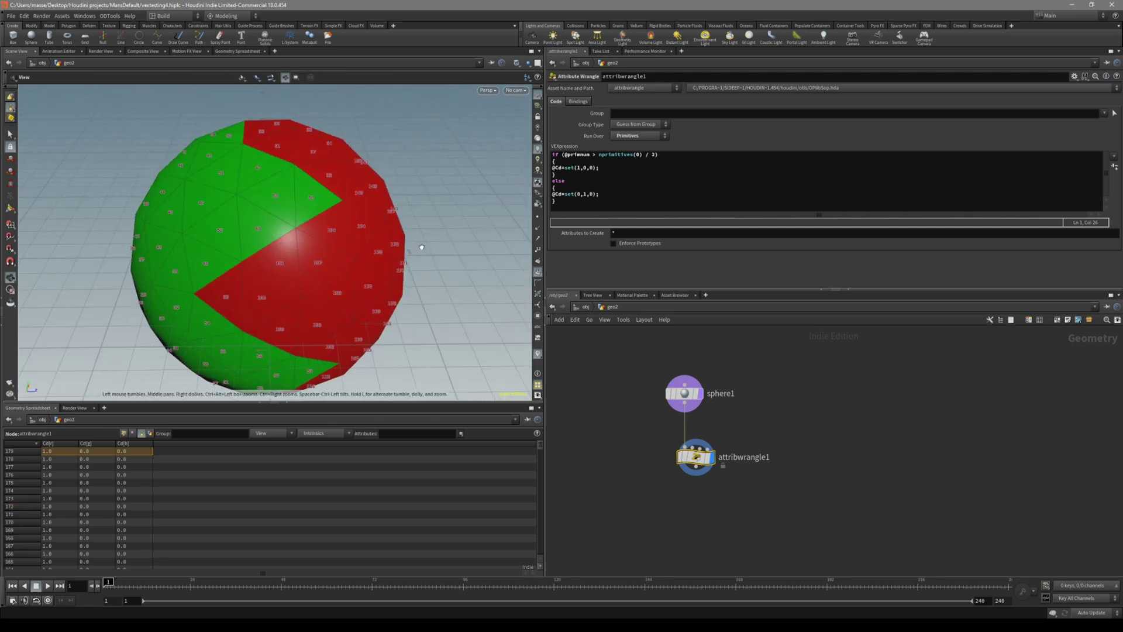
middle_click_drag(419, 246, 462, 253, "alt")
left_click_drag(461, 252, 349, 290)
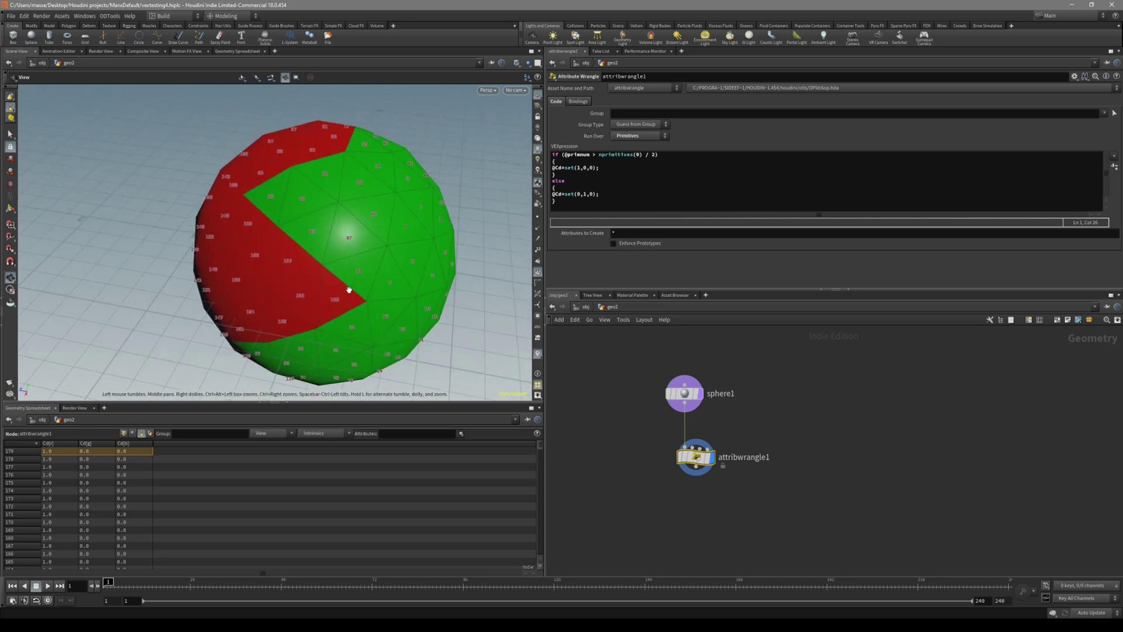
Change the wrangle condition's comparison operator to < so the two colors swap.
left_click(593, 159)
left_click(599, 157)
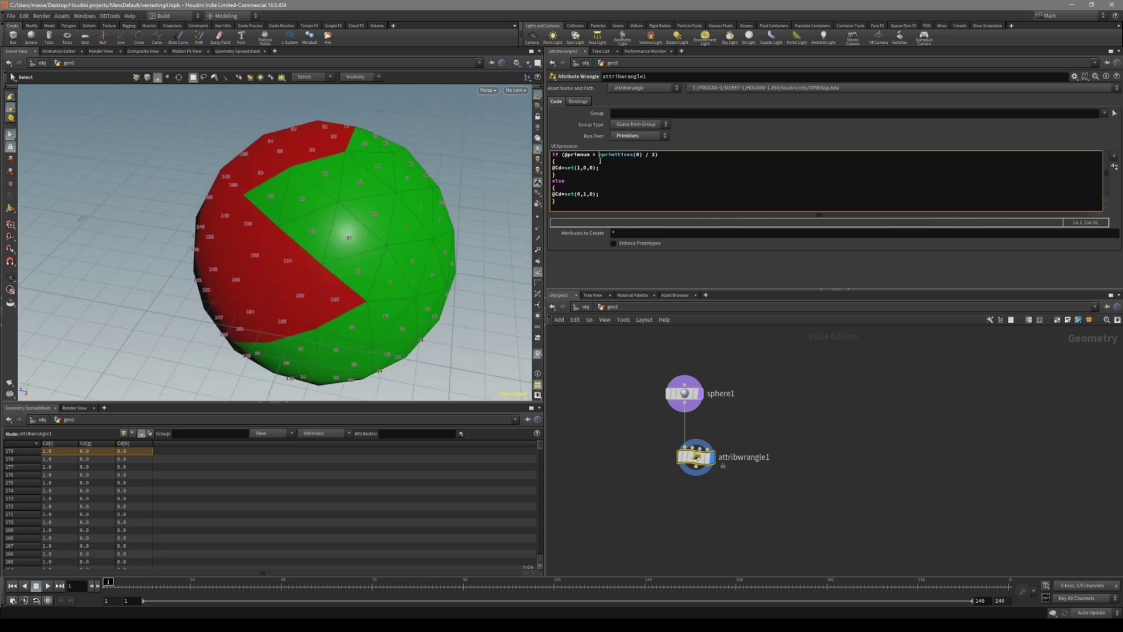
key("BackSpace")
type("<")
left_click_drag(386, 220, 347, 265, "alt")
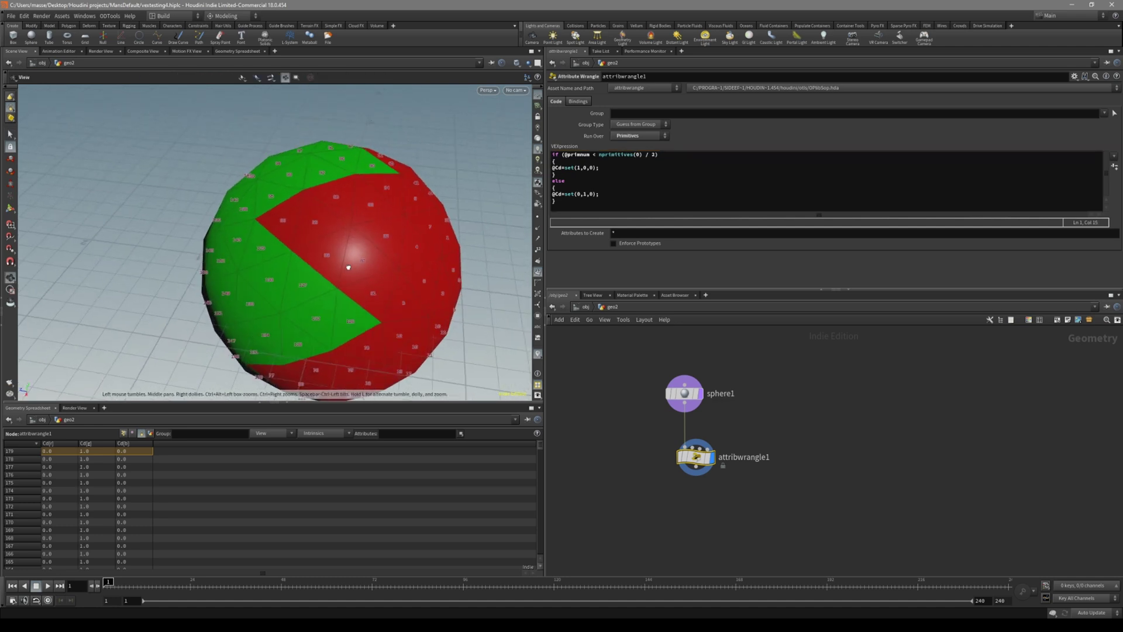
key("Escape")
left_click_drag(421, 246, 354, 256)
Replace the divisor in the condition with chf("mychannel") and create its spare parameter on the wrangle.
left_click(656, 154)
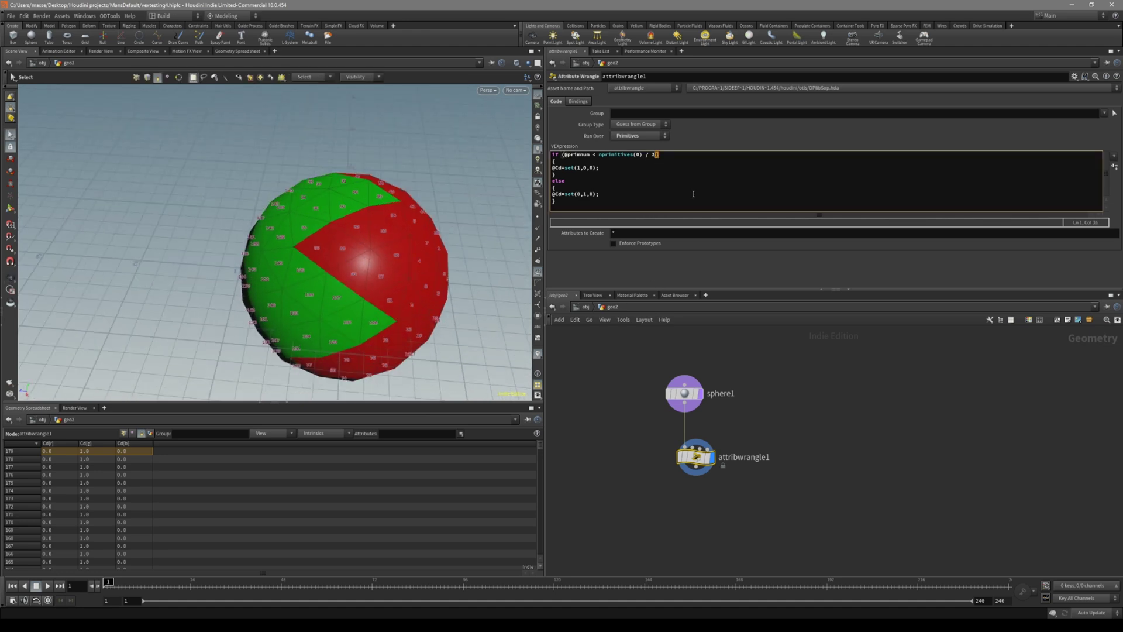
key("Left")
key("BackSpace")
type("ch")
key("BackSpace")
key("BackSpace")
type("ch")
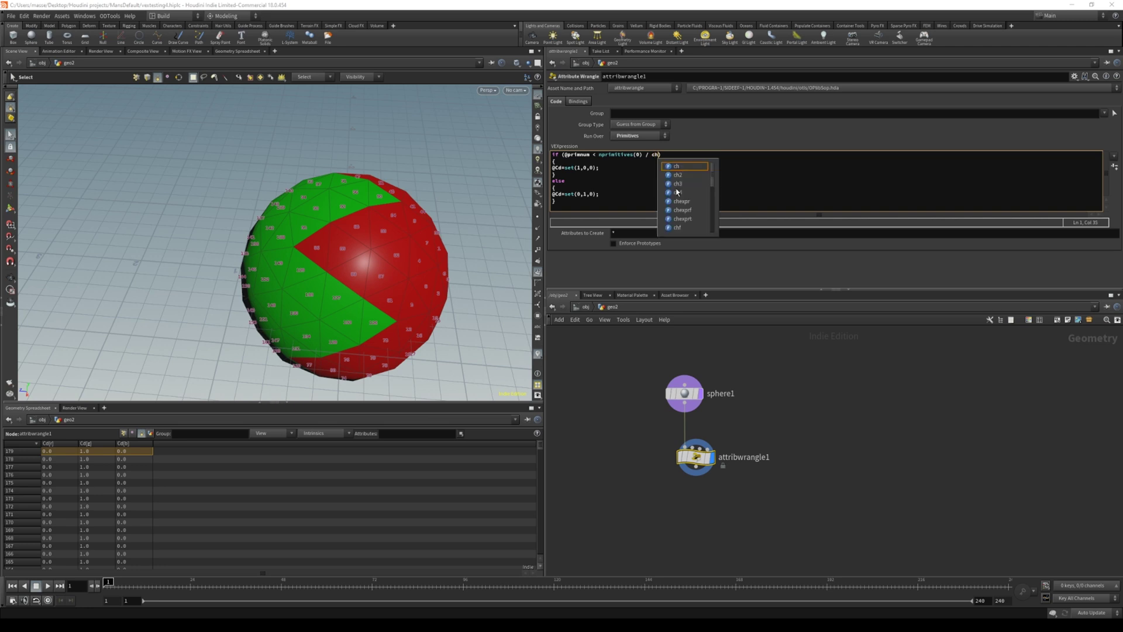
type("f(\"")
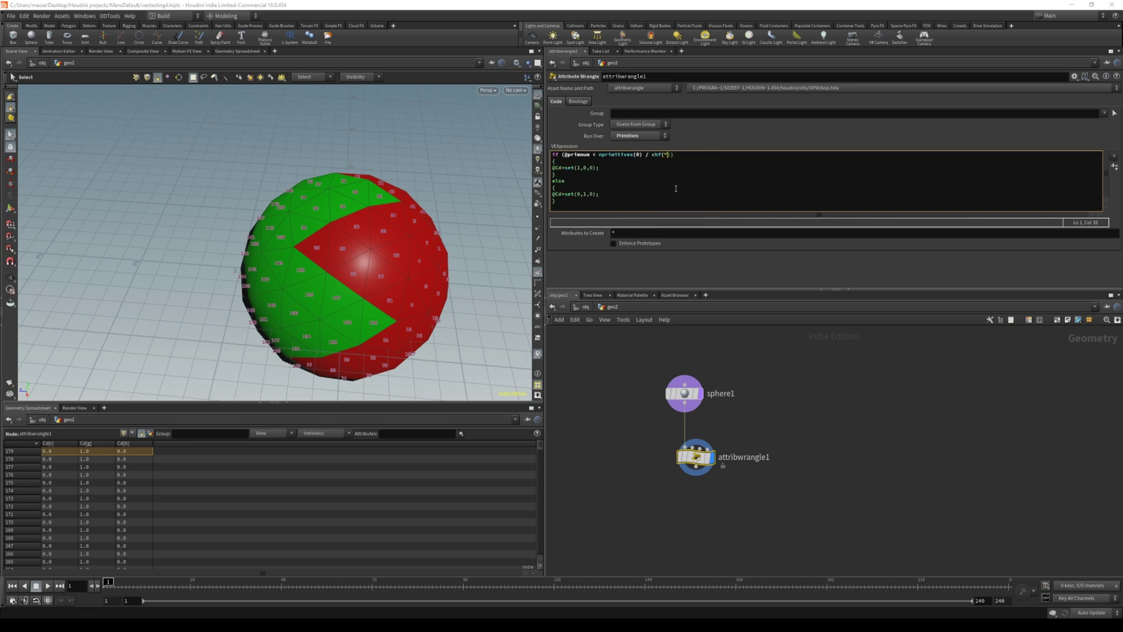
type("\"")
key("Left")
type("ychannel")
left_click(1115, 170)
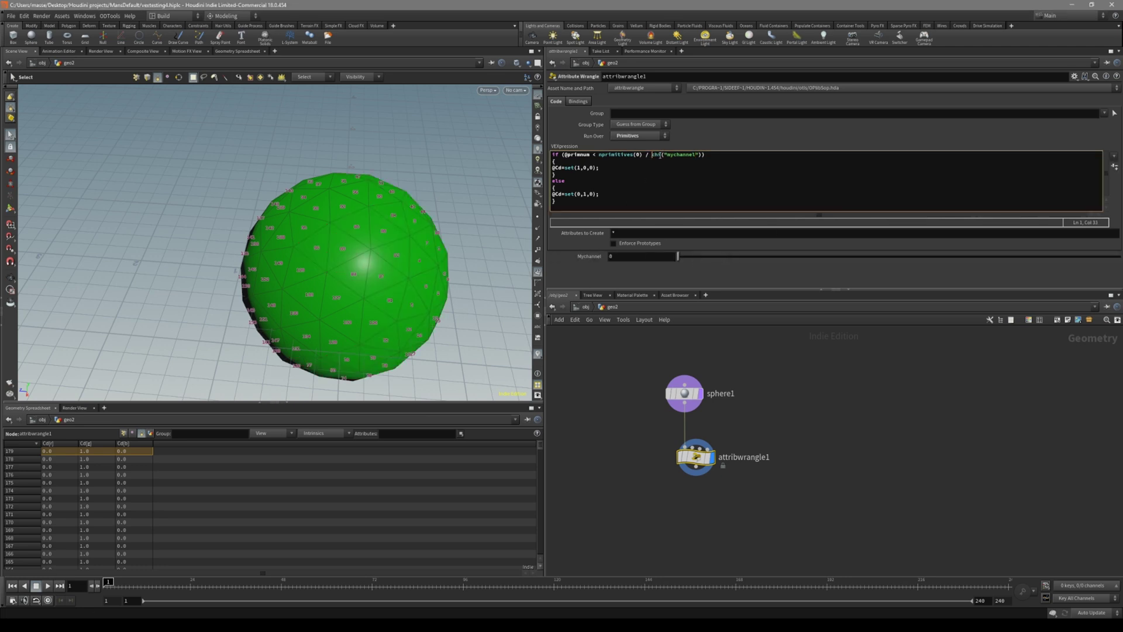
Set the Mychannel parameter of attribwrangle1 to 2.
left_click_drag(700, 255, 940, 256)
left_click(646, 257)
type("2")
key("Return")
left_click_drag(310, 230, 339, 291, "alt")
scroll(339, 290, "down", 1)
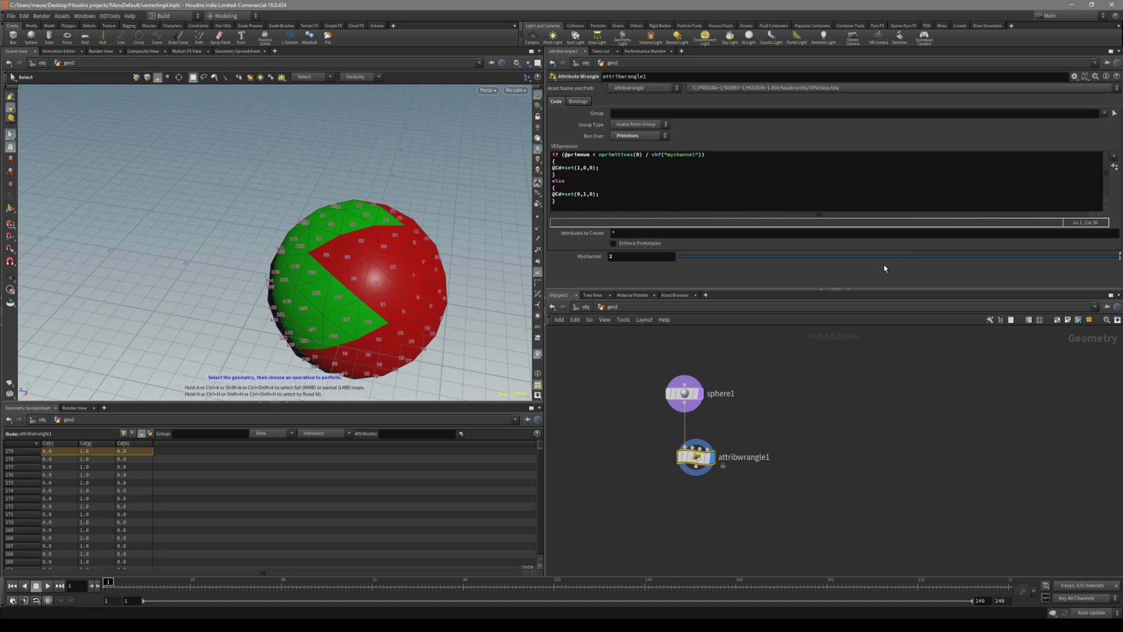
Adjust Mychannel to 1.06 and check how the red and green areas shift on the sphere.
middle_click_drag(648, 258, 739, 274)
left_click_drag(363, 274, 346, 276, "alt")
middle_click_drag(633, 256, 526, 271)
left_click_drag(416, 280, 396, 243, "alt")
right_click_drag(396, 243, 411, 289, "alt")
middle_click_drag(412, 289, 286, 226, "alt")
left_click_drag(287, 226, 376, 238, "alt")
Insert a Sort node between sphere1 and attribwrangle1.
left_click_drag(695, 457, 700, 477)
key("Tab")
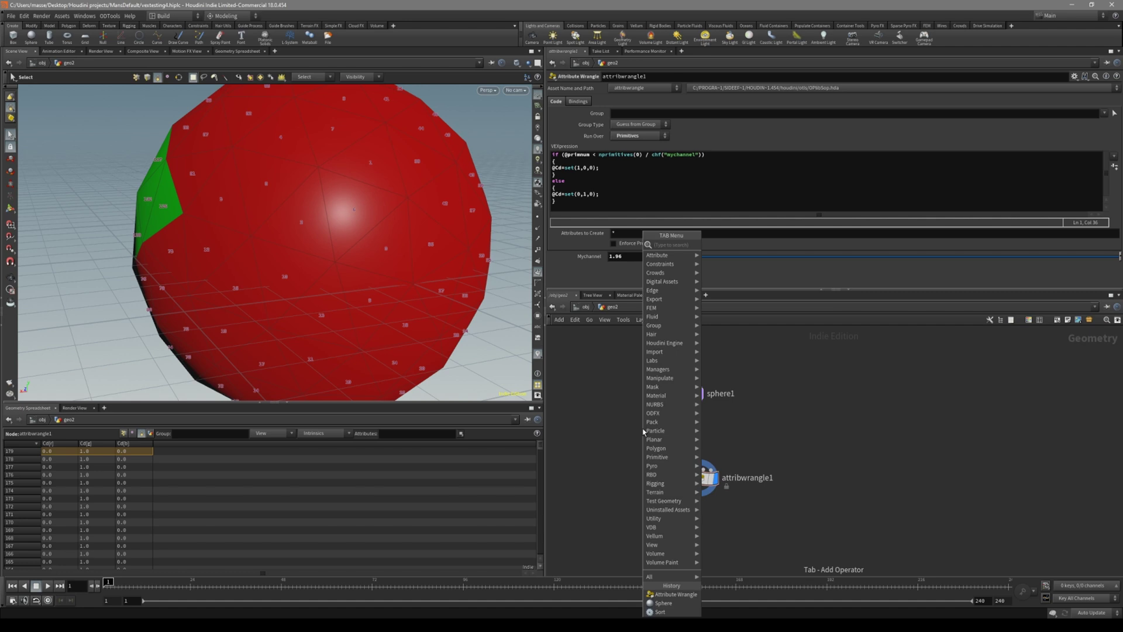
type("sort")
key("Return")
left_click(663, 431)
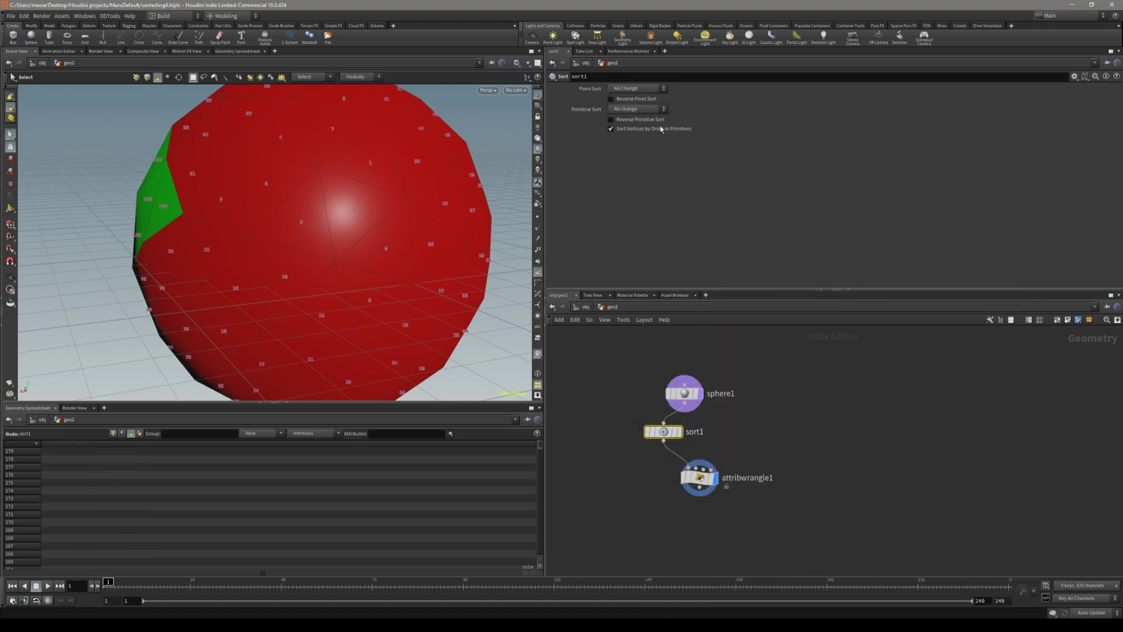
Set sort1's Primitive Sort to Random so the primitive numbers are shuffled over the sphere.
left_click_drag(361, 166, 427, 169, "alt")
scroll(427, 169, "down", 2)
left_click(642, 110)
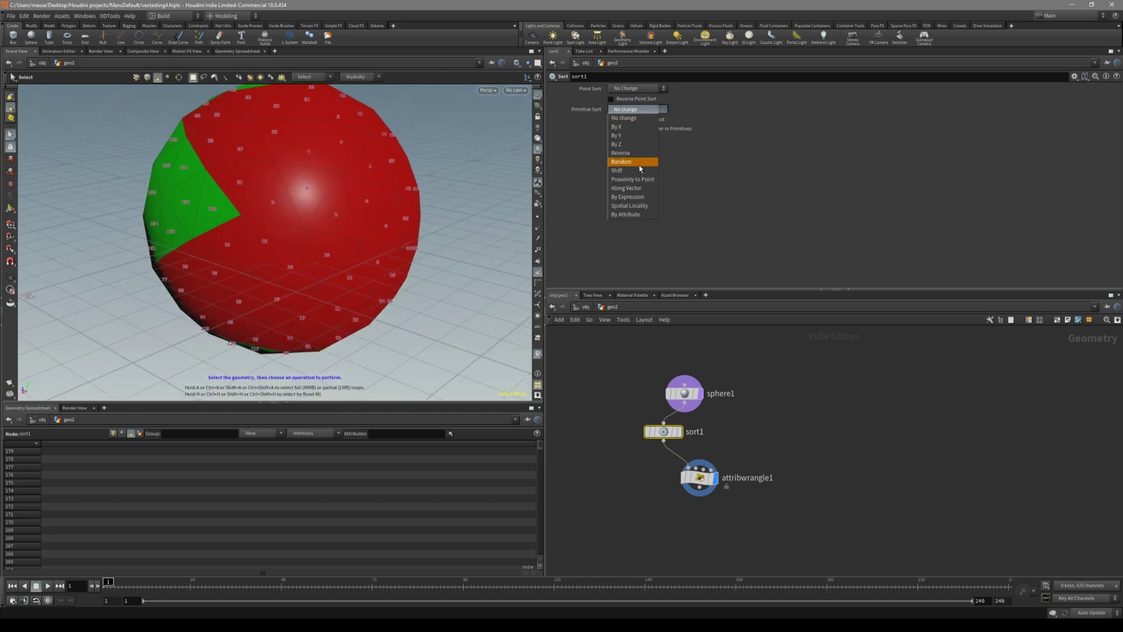
left_click(639, 168)
scroll(313, 191, "down", 3)
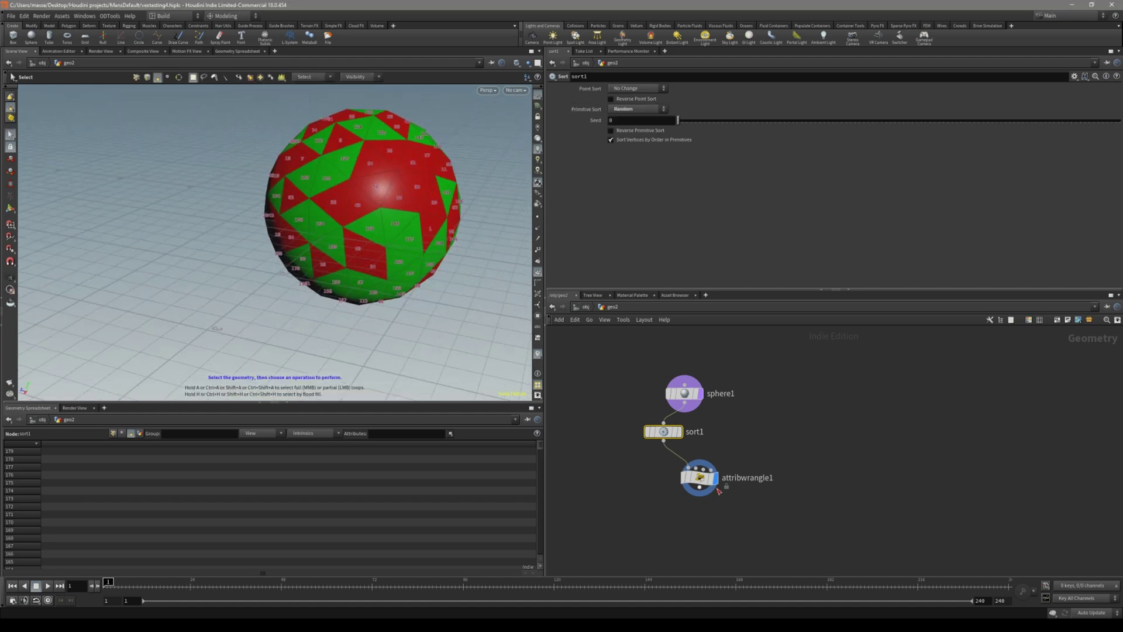
Tidy the network by placing attribwrangle1 directly below sphere1 with sort1 spaced between them.
left_click(706, 487)
left_click_drag(707, 489, 691, 489)
left_click_drag(663, 431, 666, 444)
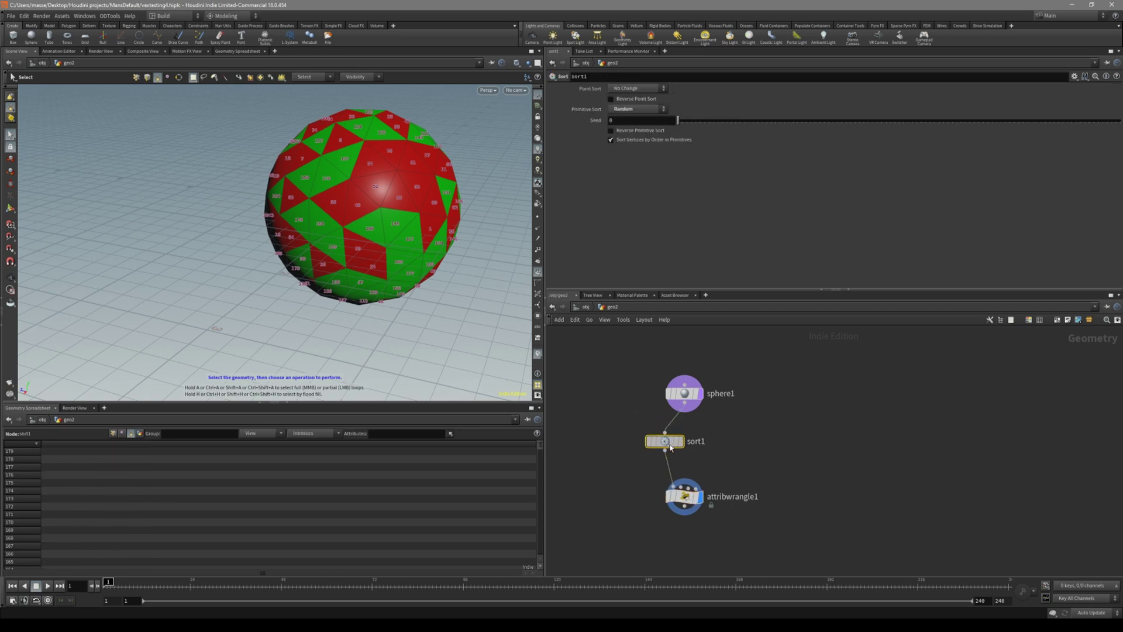
Vary the Seed of sort1's random primitive sort, trying 63 and lower values, and check the color patterns around the sphere.
left_click_drag(722, 120, 819, 130)
left_click_drag(407, 206, 398, 258, "alt")
right_click_drag(358, 239, 394, 244, "alt")
left_click_drag(394, 244, 353, 248, "alt")
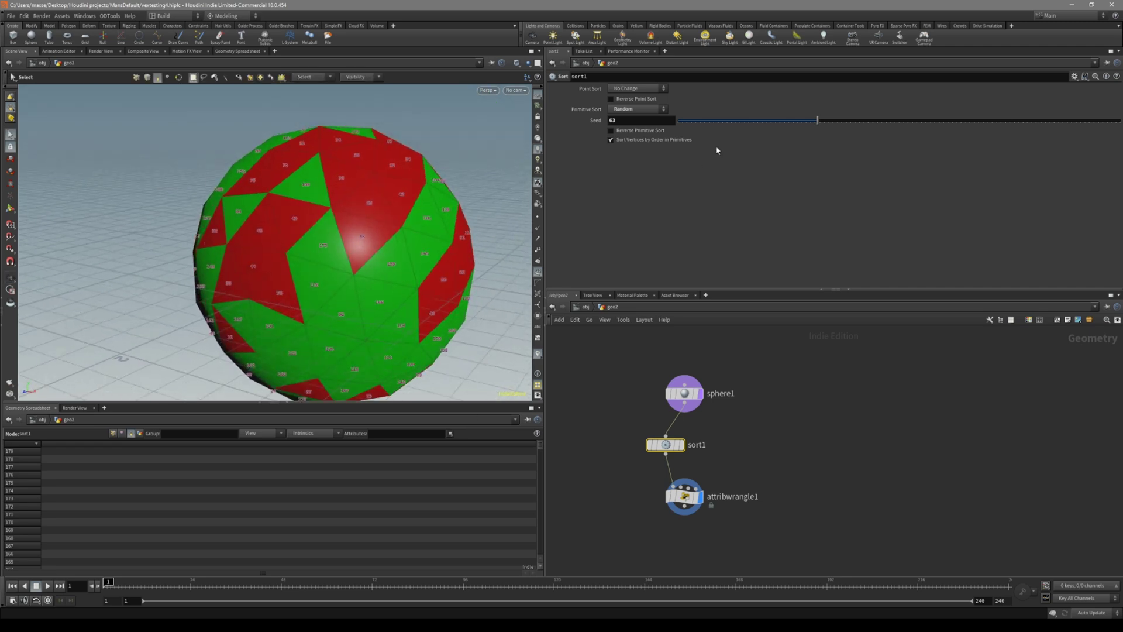
left_click_drag(735, 124, 755, 145)
Adjust attribwrangle1's Mychannel to 1.6 and check the distribution of red and green primitives.
left_click_drag(748, 472, 691, 530)
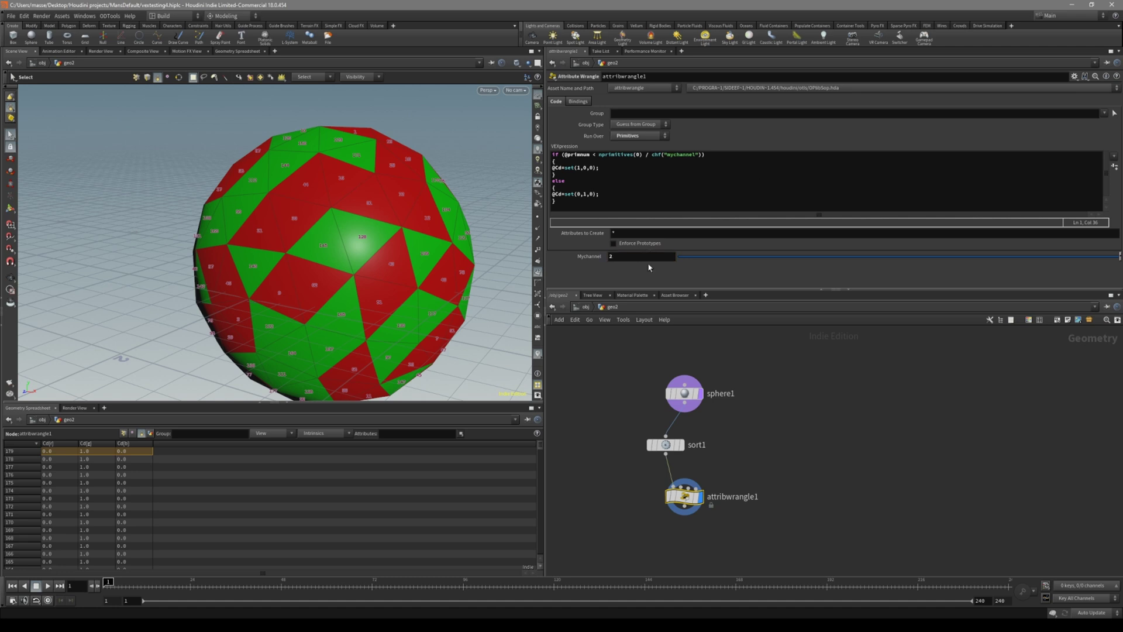
middle_click_drag(671, 261, 735, 261)
scroll(328, 240, "down", 4)
left_click_drag(328, 240, 390, 258, "alt")
middle_click_drag(636, 257, 632, 260)
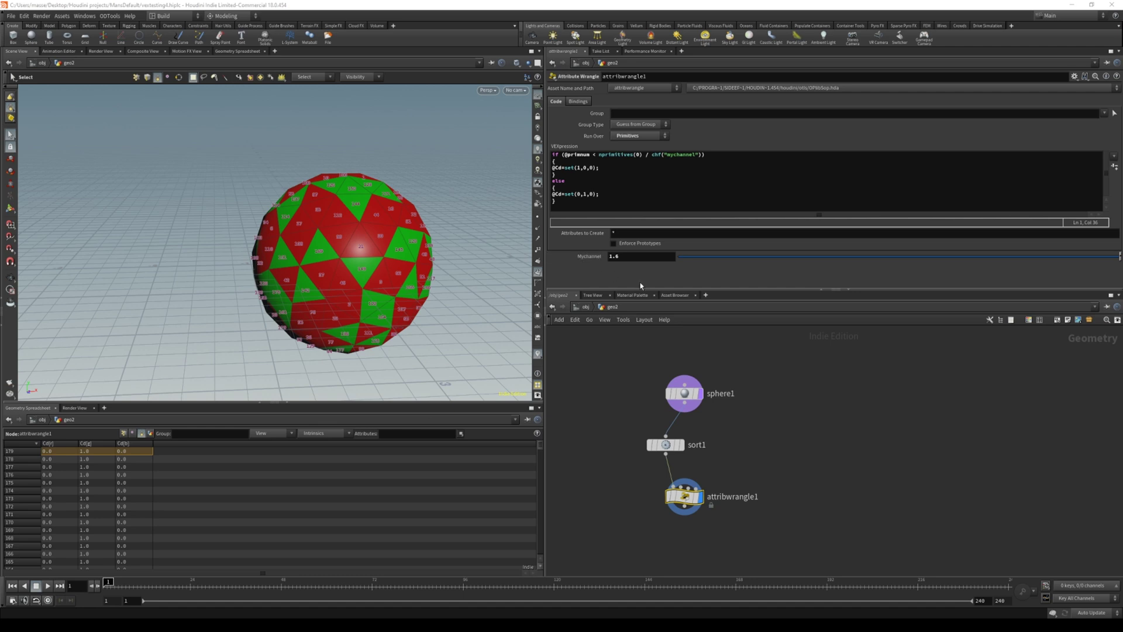
Edit attribwrangle1's parameter interface so the Mychannel parameter has a range of 0 to 5.
left_click(1075, 77)
left_click(1071, 88)
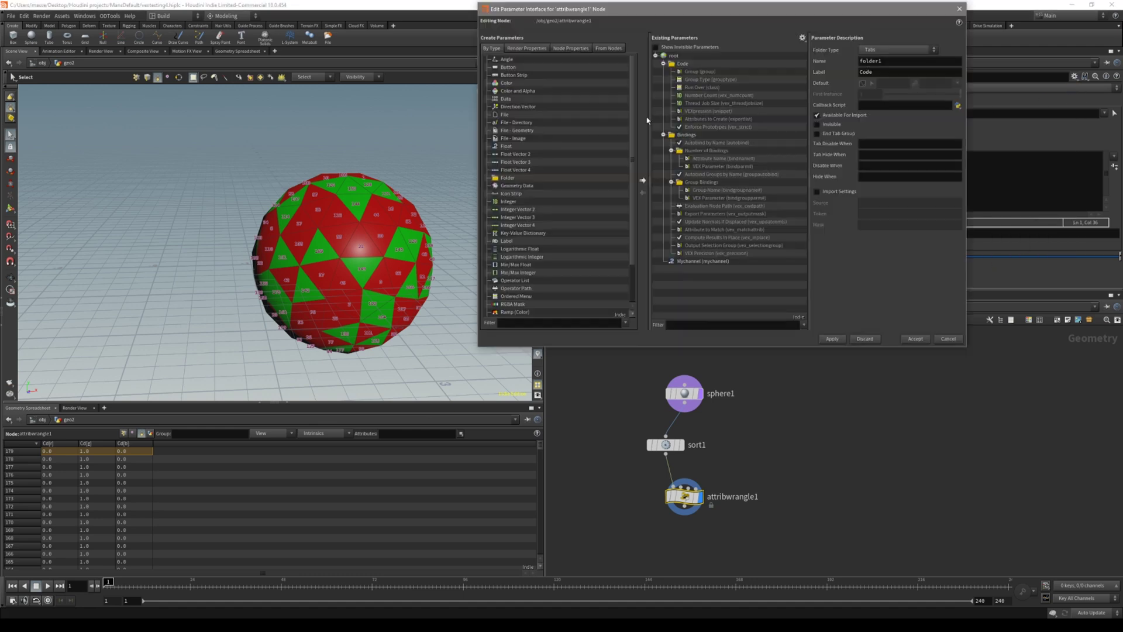
left_click_drag(641, 15, 467, 87)
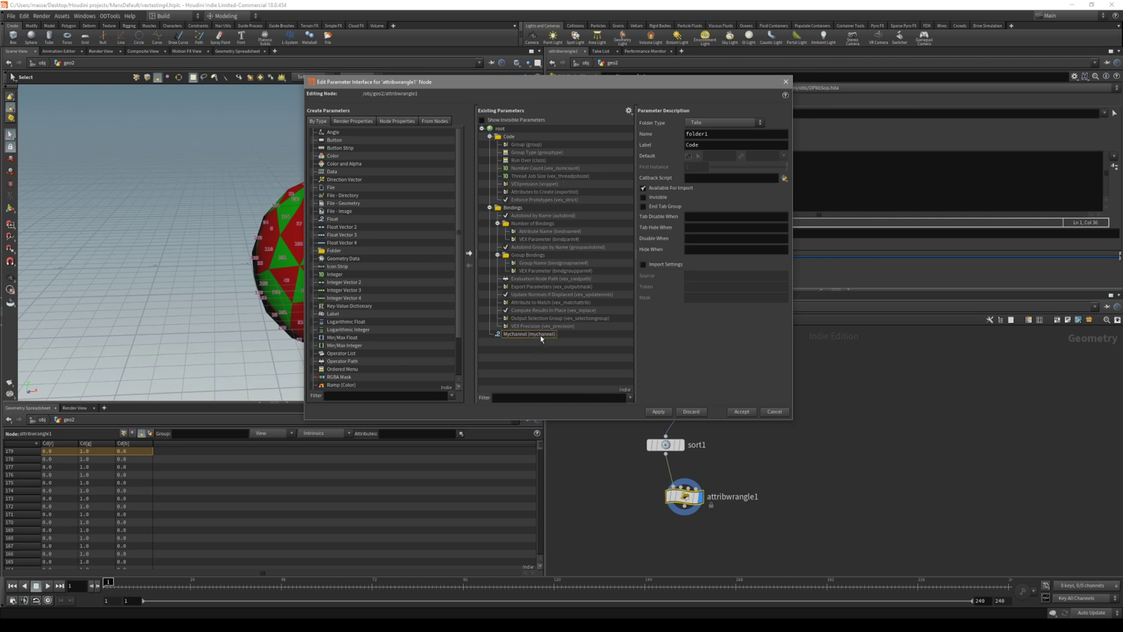
left_click(541, 334)
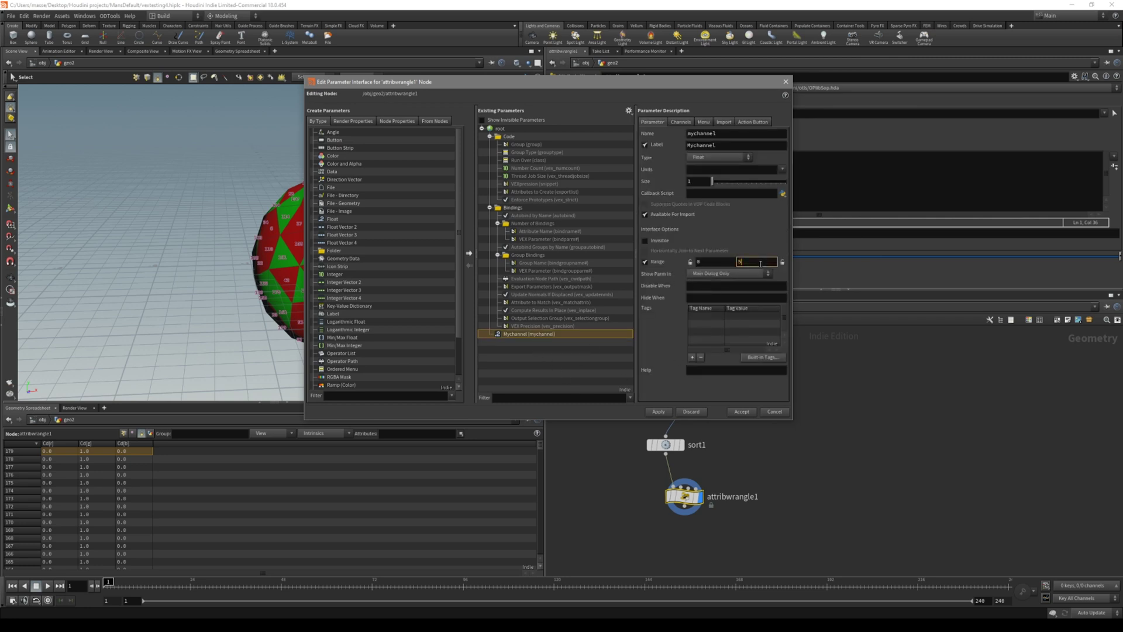
left_click(659, 411)
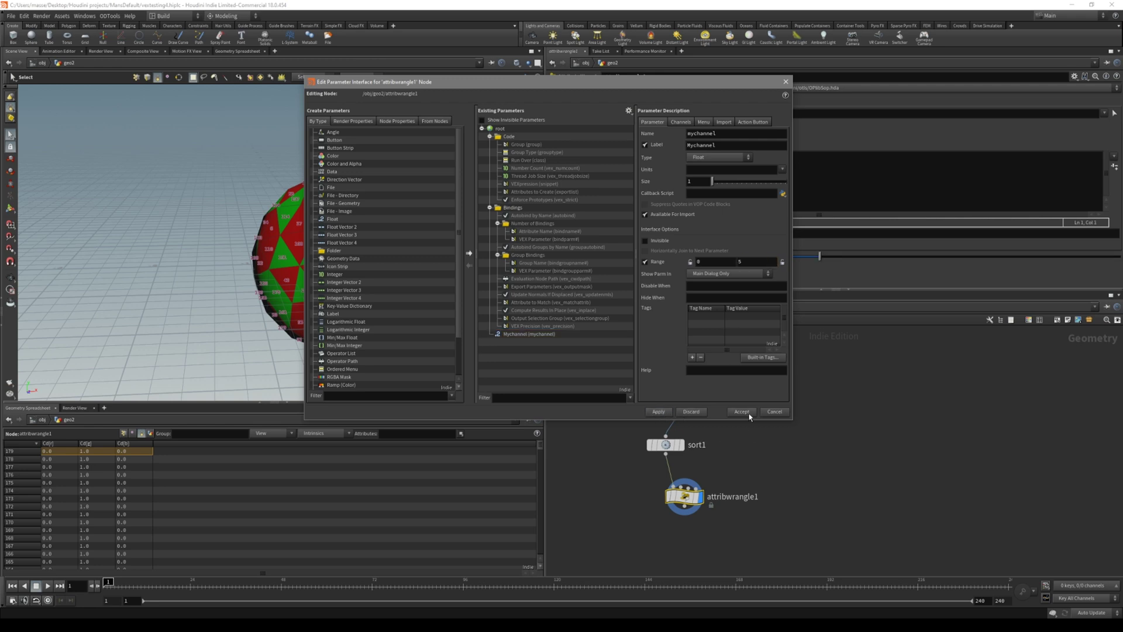
left_click(749, 413)
Set Mychannel to 2 and vary it within its range to change the share of red primitives.
left_click(664, 258)
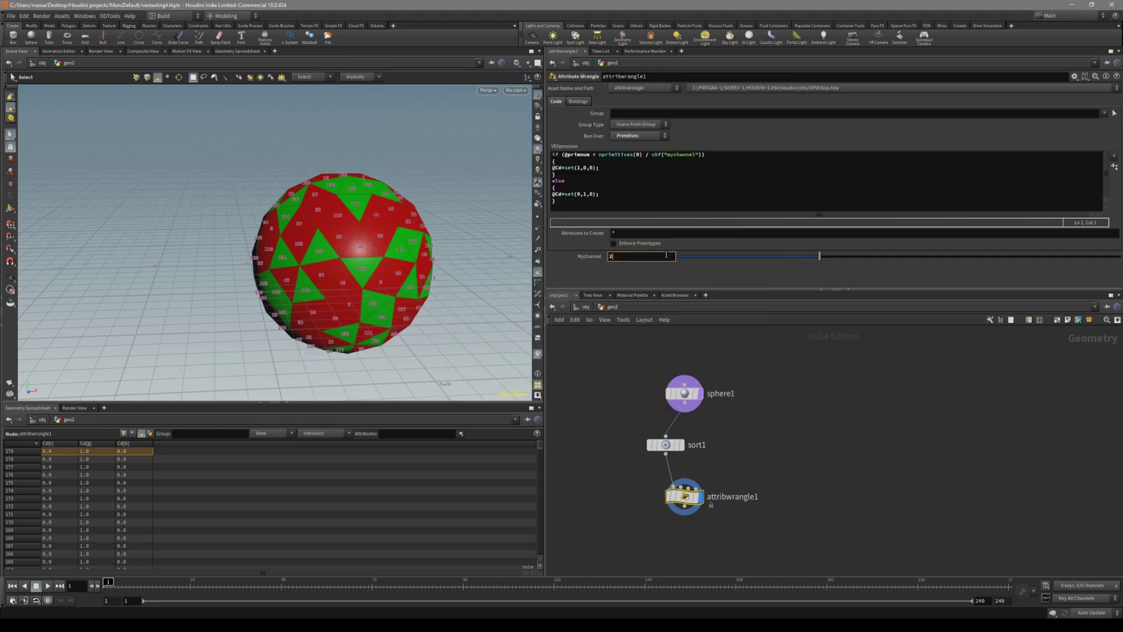
type("2")
key("Return")
mouse_move(858, 257)
left_mouse_down()
mouse_move(777, 258)
mouse_move(872, 258)
left_mouse_up()
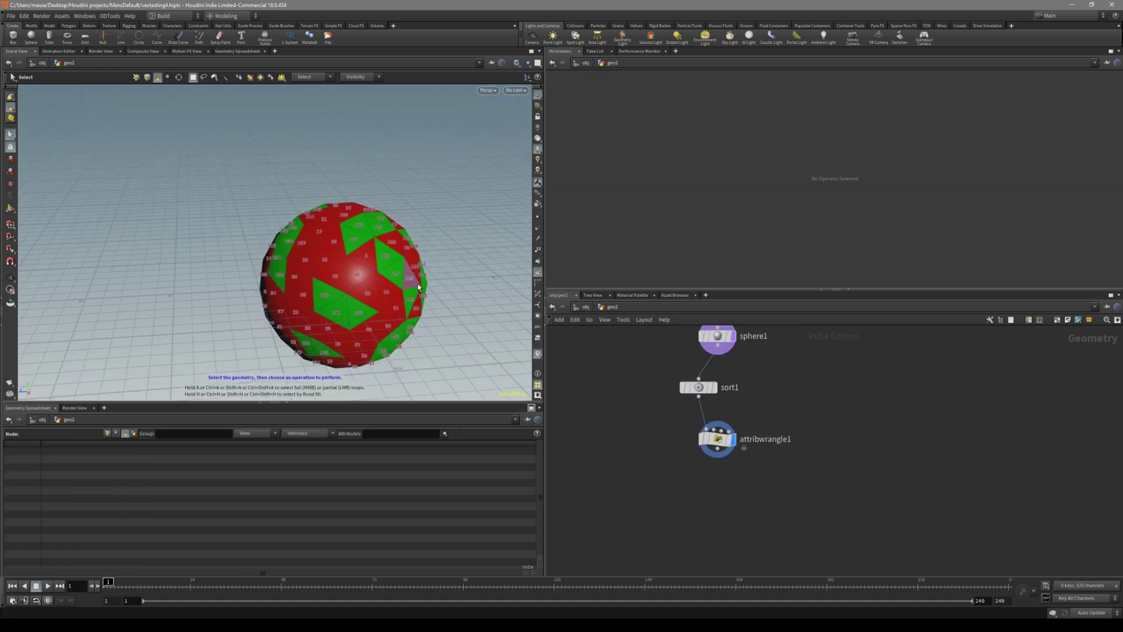
Add a PolyExtrude node below attribwrangle1, connected to its output, and display its result.
left_click_drag(418, 287, 385, 260, "alt")
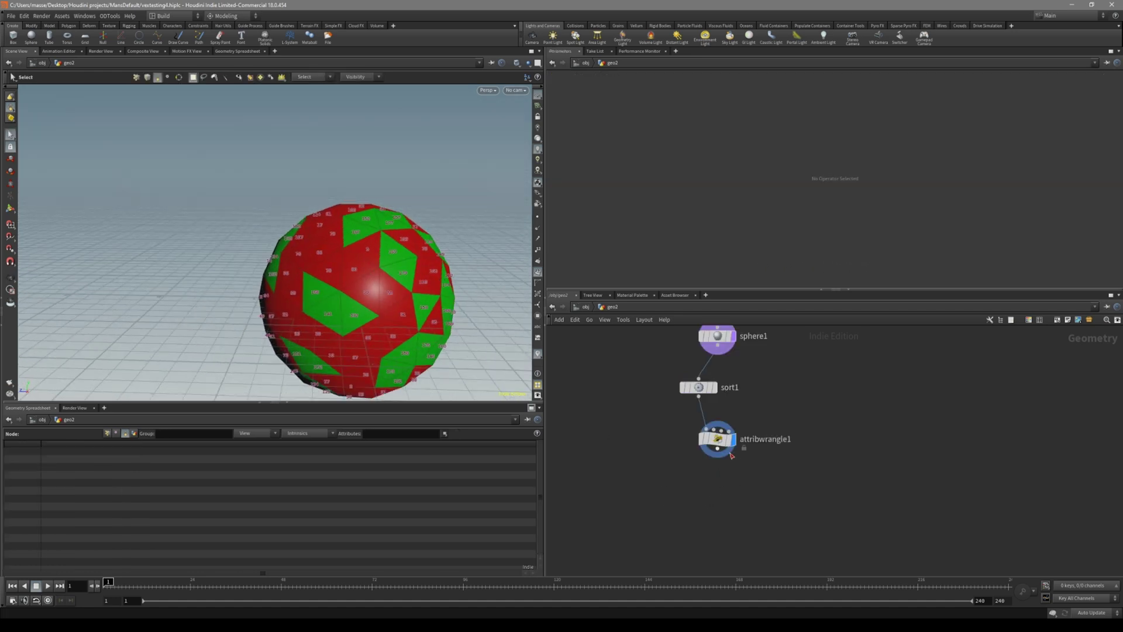
key("Tab")
type("extru")
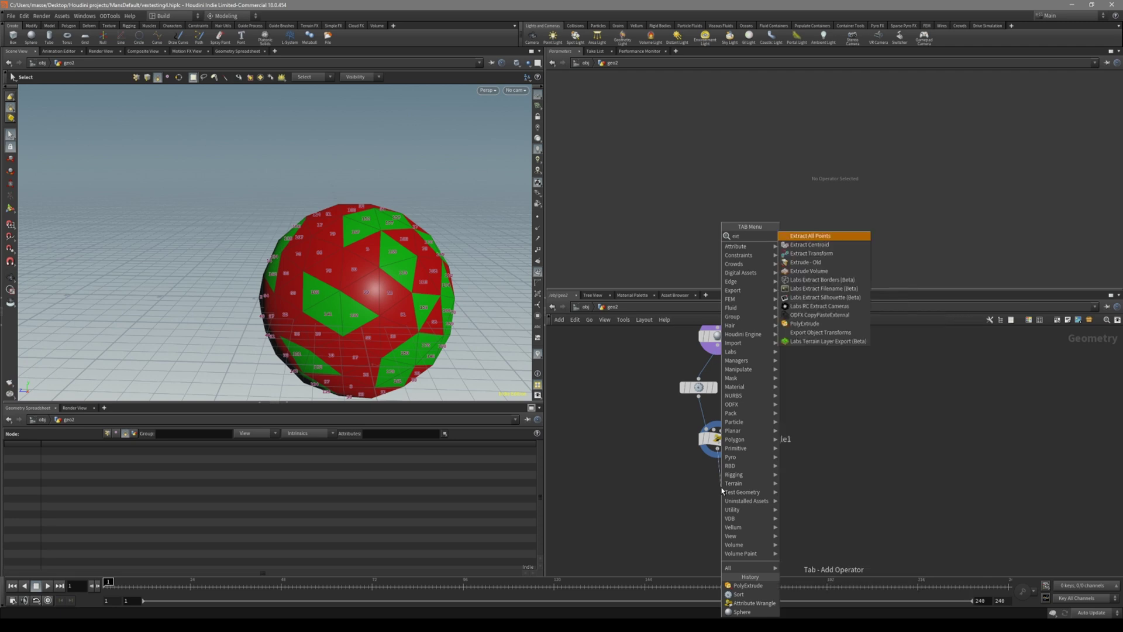
key("Down")
key("Down")
key("Return")
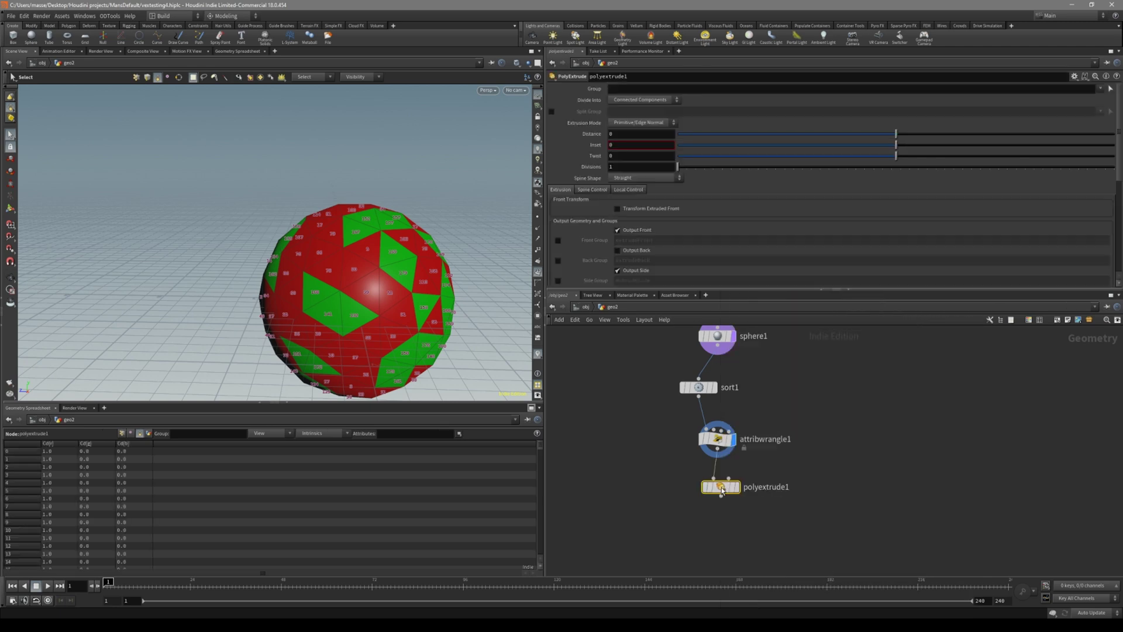
left_click(721, 513)
left_click(622, 89)
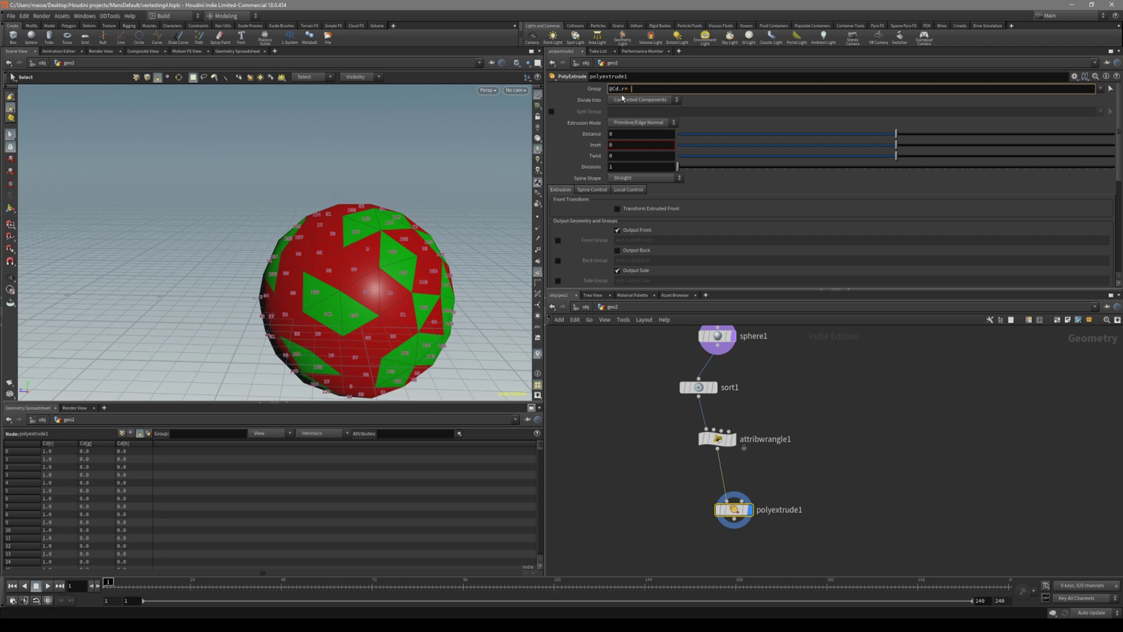
key("Return")
left_click_drag(905, 136, 929, 138)
key("Escape")
mouse_move(329, 300)
left_mouse_down("alt")
mouse_move(356, 296)
mouse_move(327, 311)
left_mouse_up("alt")
scroll(349, 306, "down", 2)
left_click_drag(541, 448, 544, 538)
left_click(623, 89)
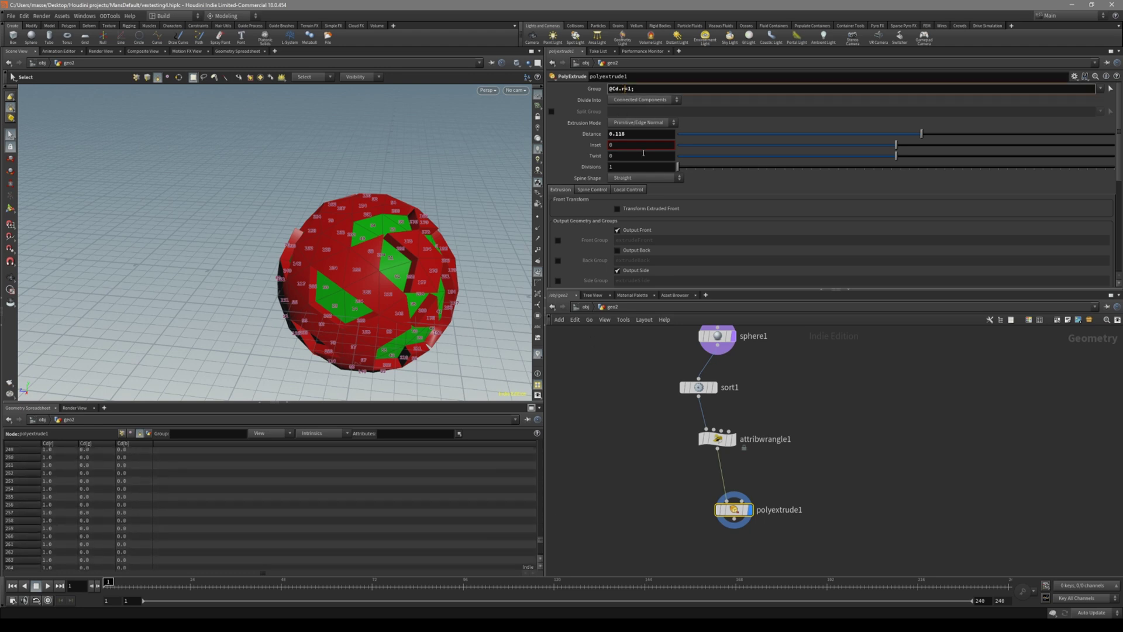
key("Return")
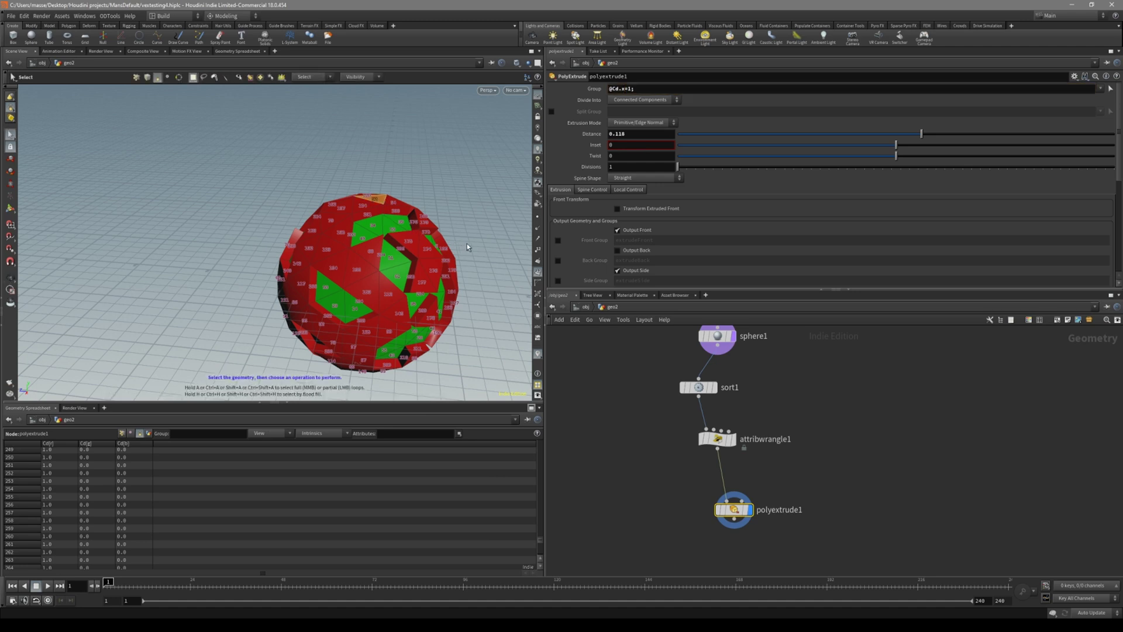
left_click_drag(919, 134, 932, 134)
Set polyextrude1's Divide Into to Individual Elements and increase its Distance to 0.345.
left_click(643, 99)
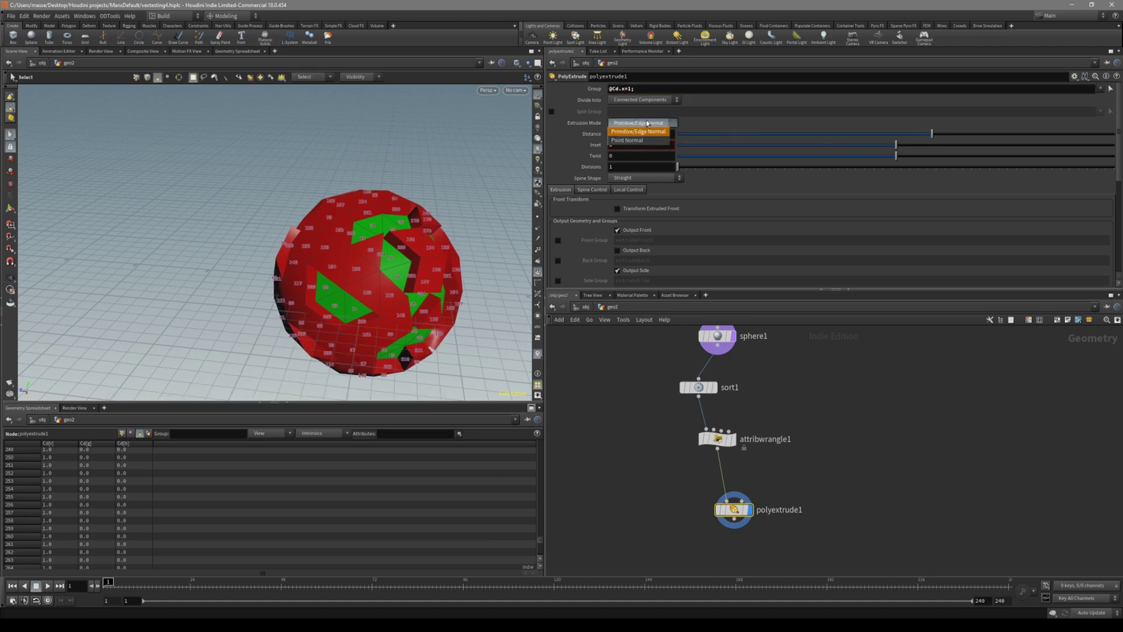
left_click(652, 108)
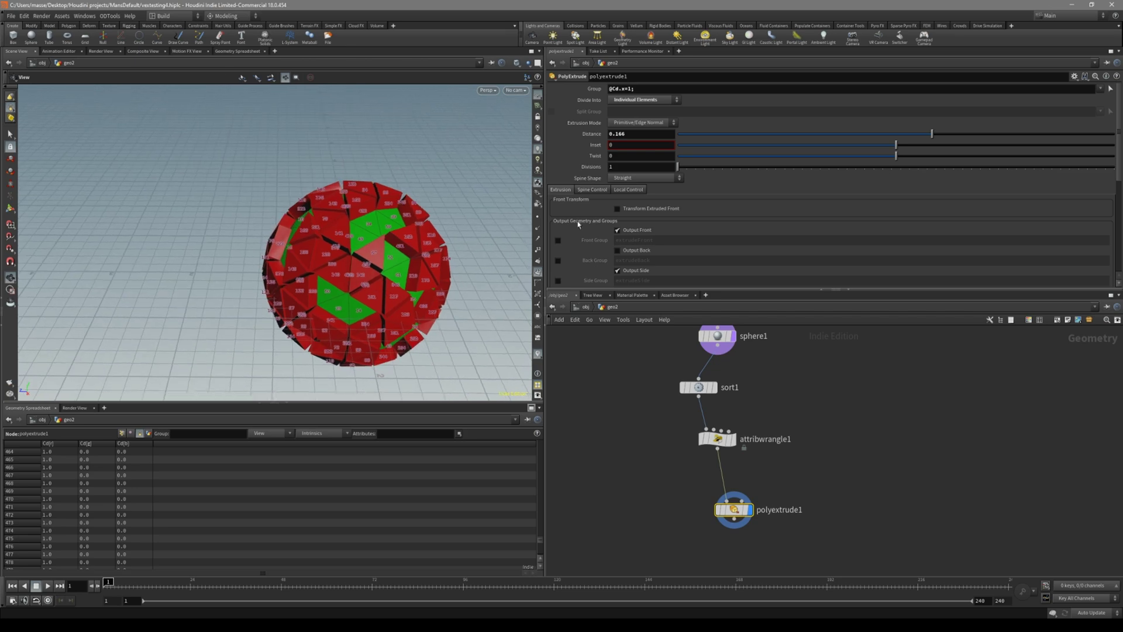
left_click_drag(932, 134, 977, 136)
left_click_drag(977, 137, 986, 136)
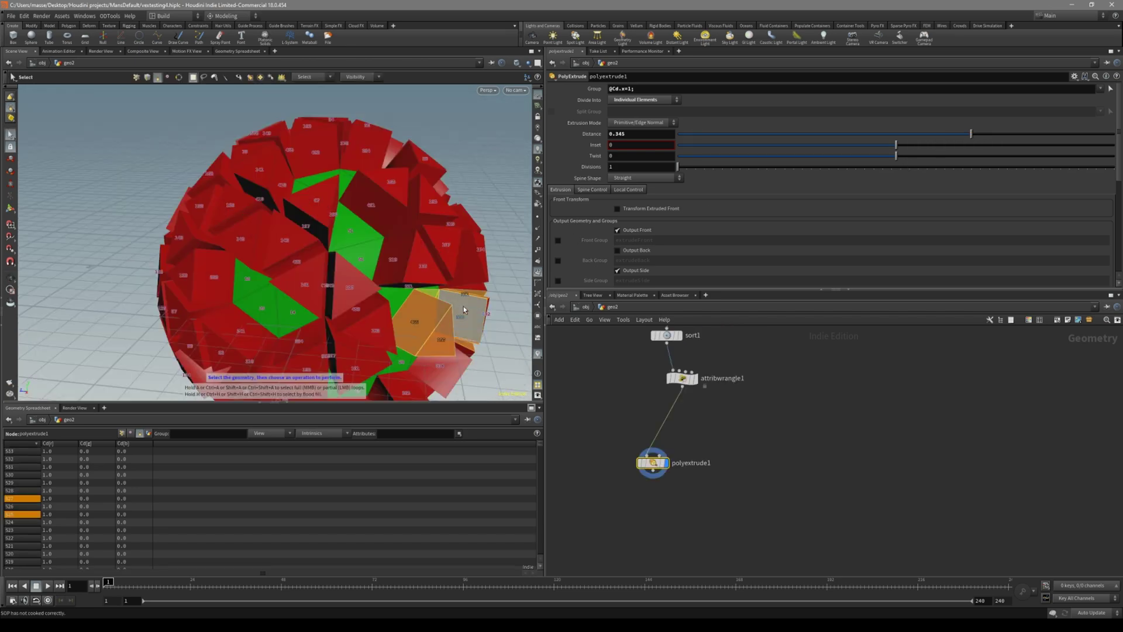
left_click_drag(466, 313, 413, 283, "alt")
key("s")
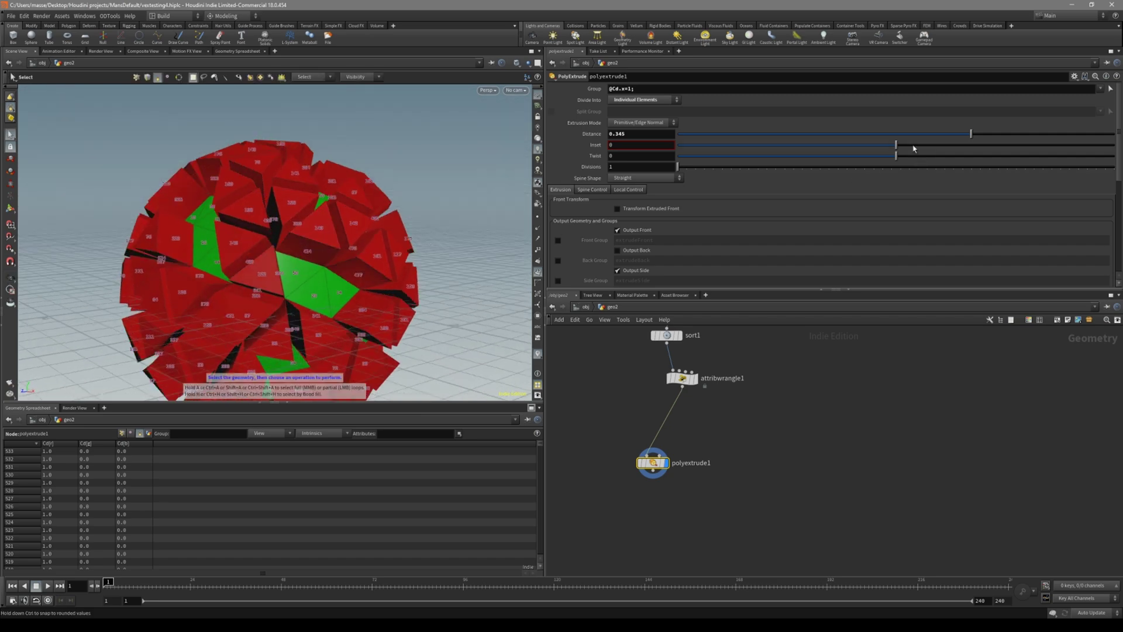
Add a For-Each Primitive loop to the network near polyextrude1.
key("Tab")
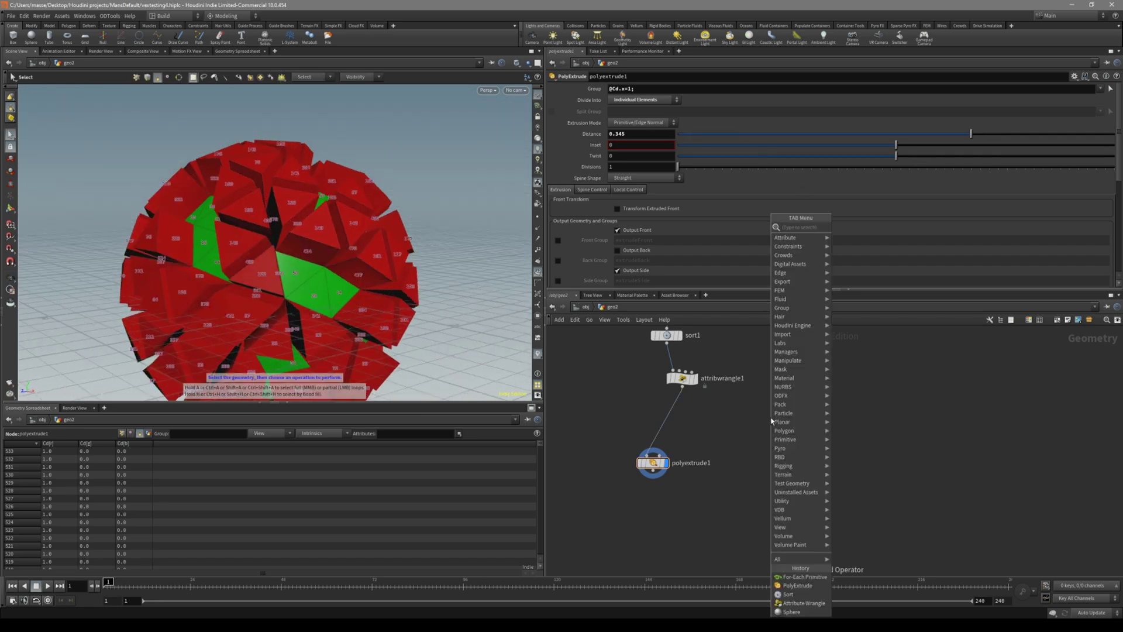
type("for")
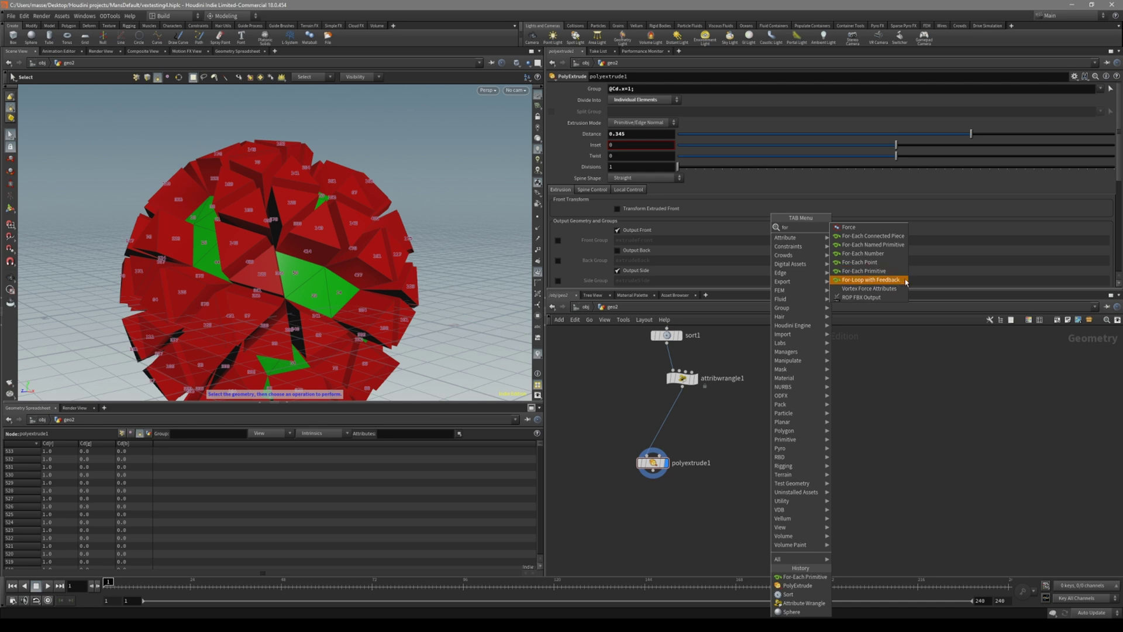
left_click(877, 273)
left_click(765, 504)
middle_click_drag(800, 522, 810, 487)
scroll(655, 439, "up", 3)
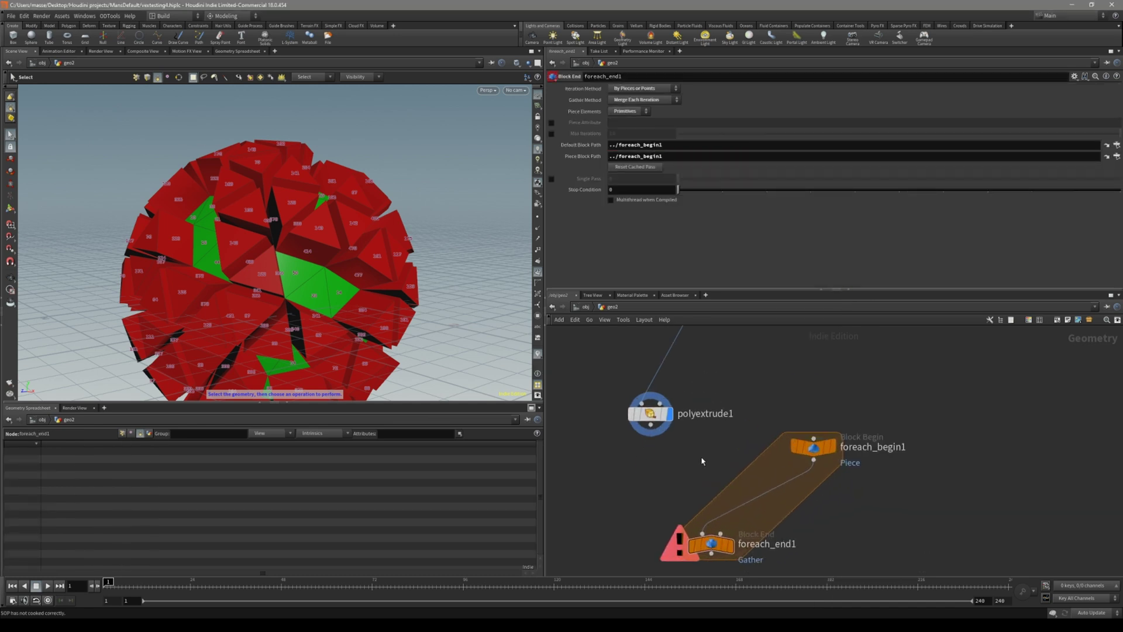
Insert foreach_begin1 between attribwrangle1 and polyextrude1, and display polyextrude1.
left_click(655, 441)
left_click_drag(818, 477, 775, 425)
middle_click_drag(806, 481, 785, 505)
scroll(771, 426, "down", 3)
left_click_drag(777, 445, 783, 447)
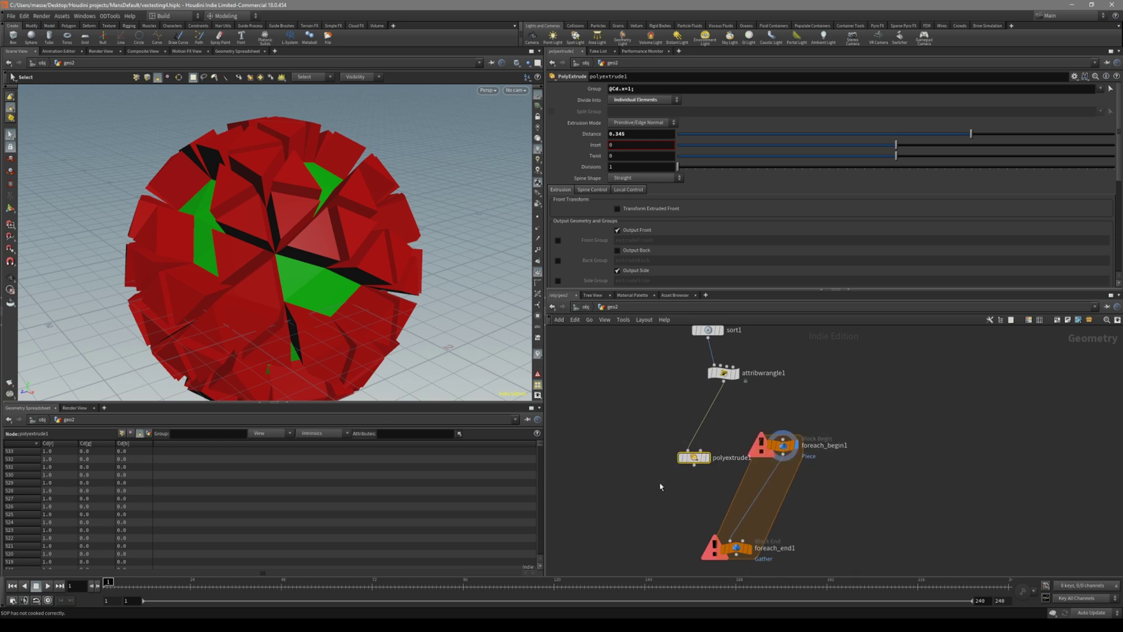
left_click(707, 457)
left_click_drag(783, 446, 703, 421)
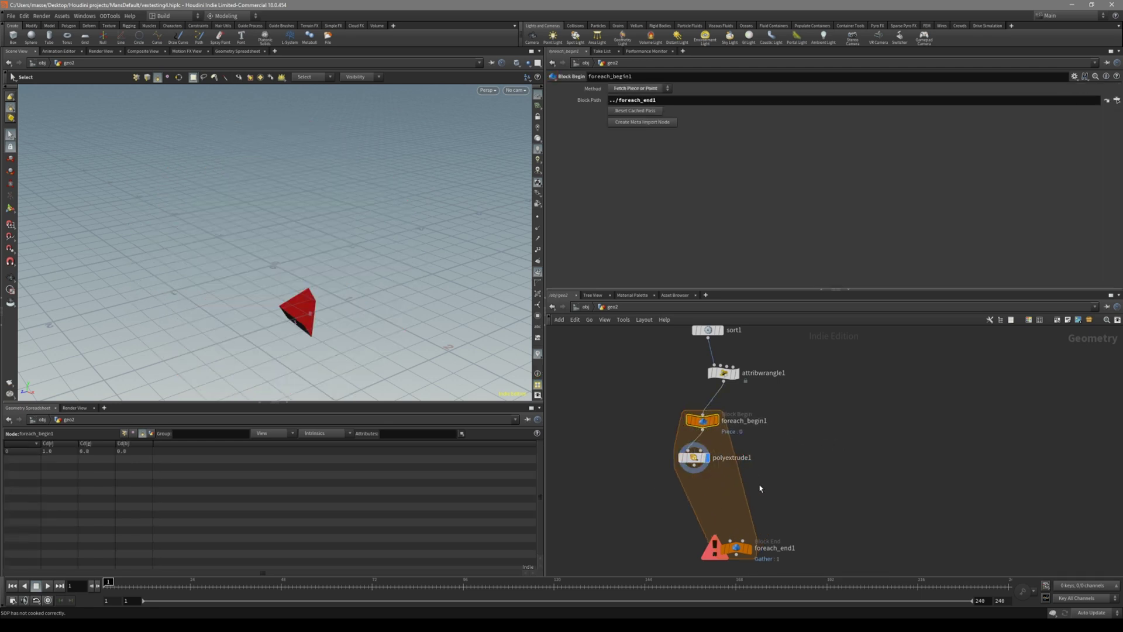
Connect polyextrude1's output to foreach_end1 and display the gathered loop result.
middle_click_drag(761, 489, 765, 442)
left_click(699, 418)
left_click(735, 493)
left_click(755, 502)
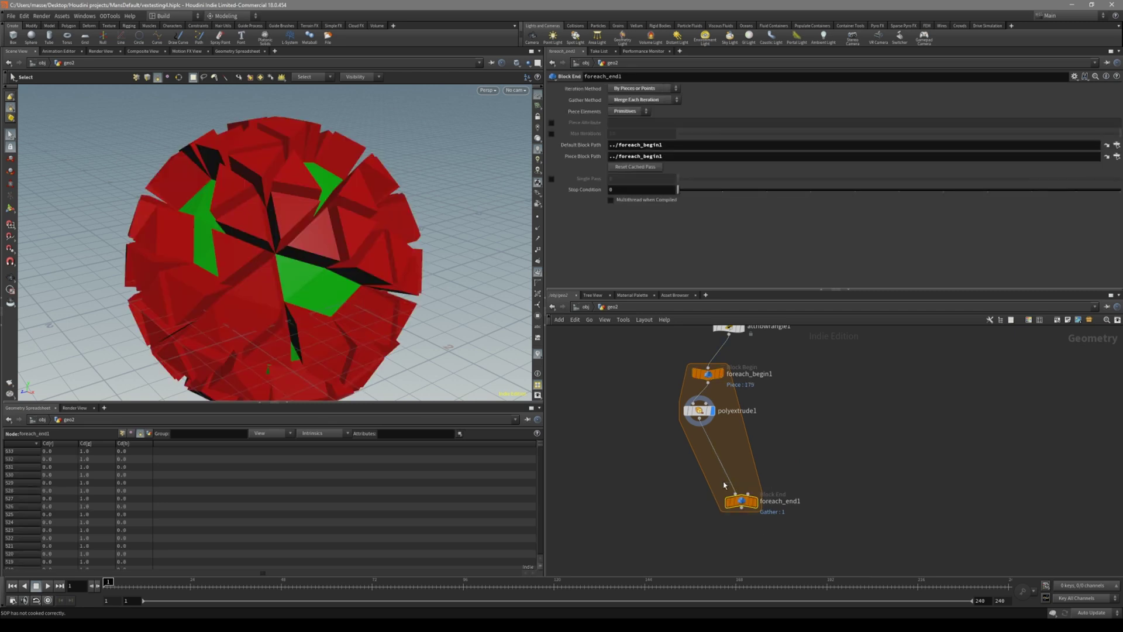
right_click_drag(351, 246, 421, 238, "alt")
left_click_drag(421, 238, 396, 251, "alt")
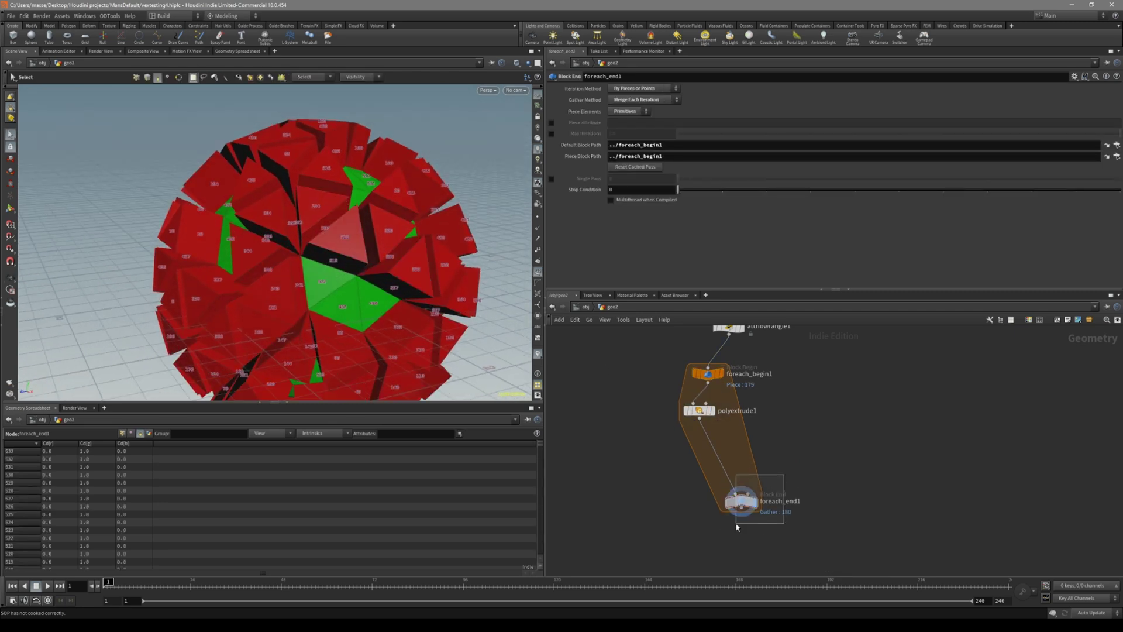
Preview individual loop iterations with foreach_end1's Single Pass, including pass 139, and turn Single Pass off again.
left_click(551, 181)
left_click_drag(681, 181, 815, 184)
middle_click_drag(661, 179, 490, 317)
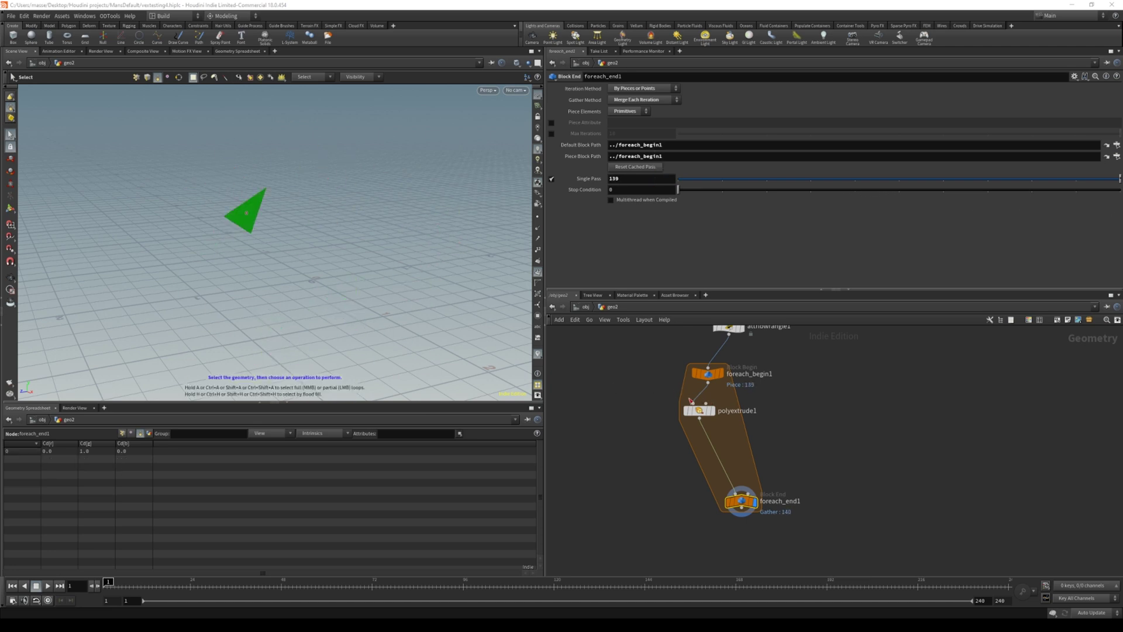
left_click_drag(701, 415, 655, 427)
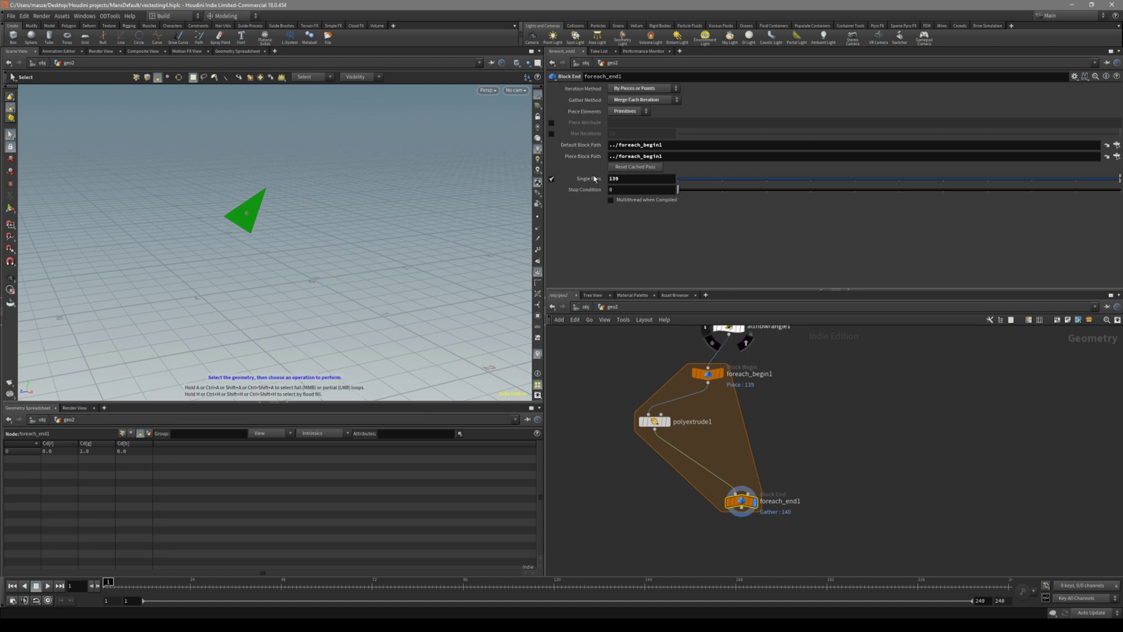
left_click(553, 179)
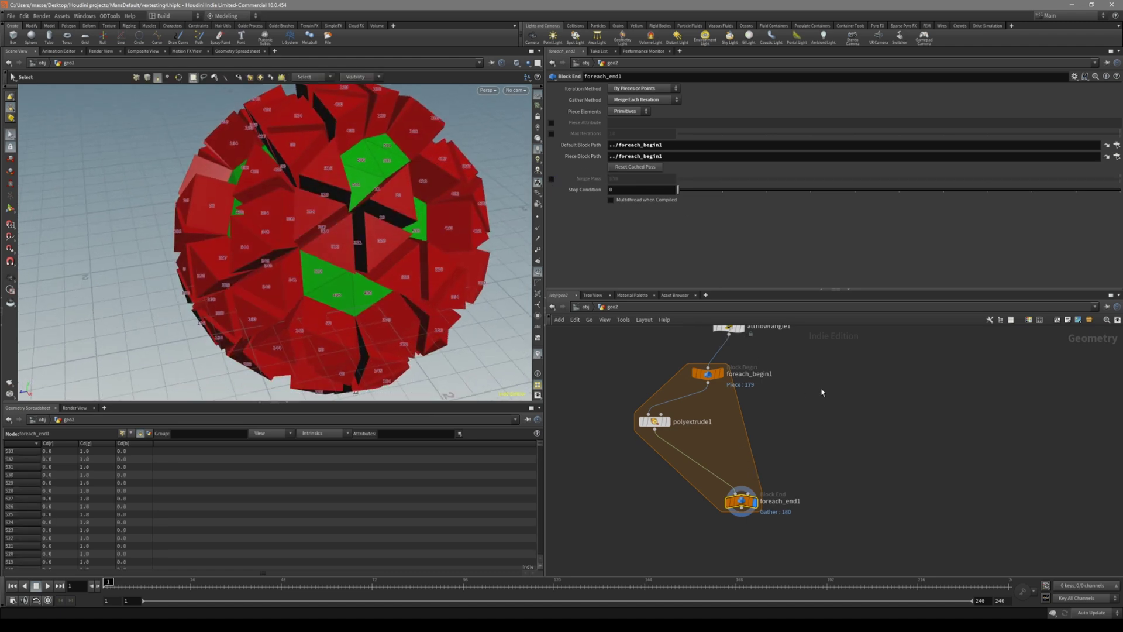
middle_click_drag(747, 391, 706, 443)
scroll(707, 445, "up", 3)
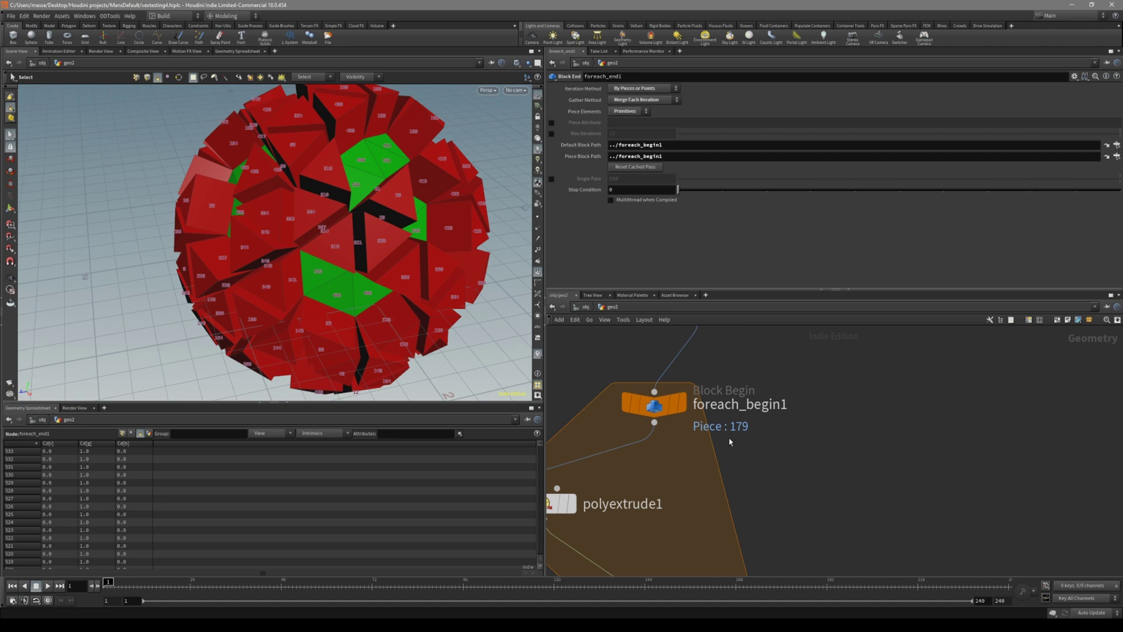
scroll(753, 440, "down", 3)
middle_click_drag(747, 453, 745, 485)
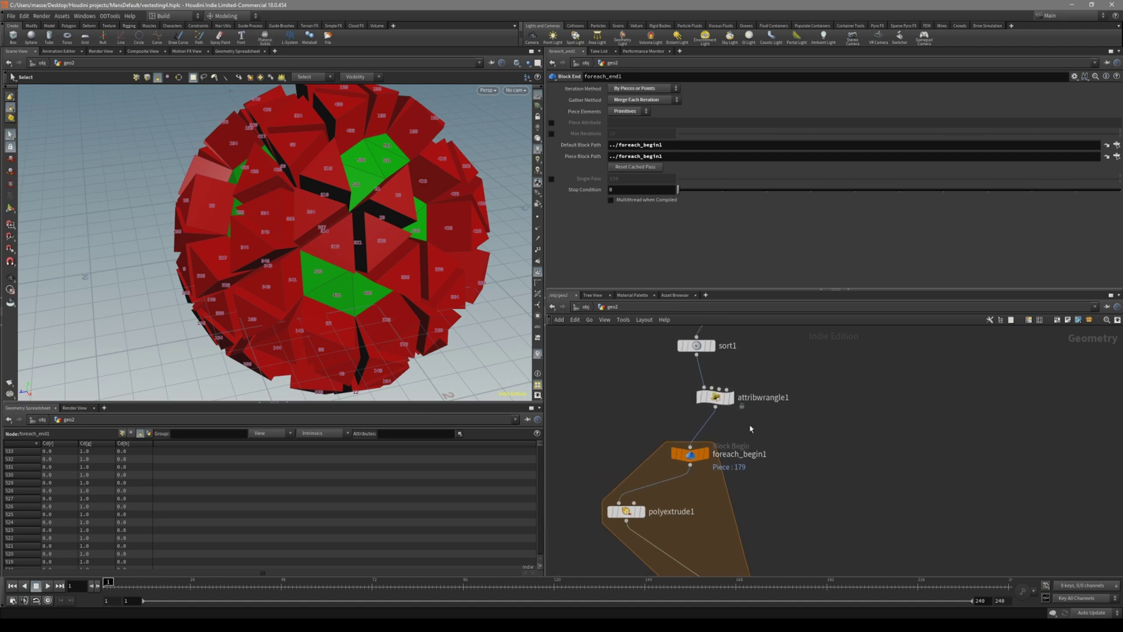
left_click(716, 398)
left_click(731, 398)
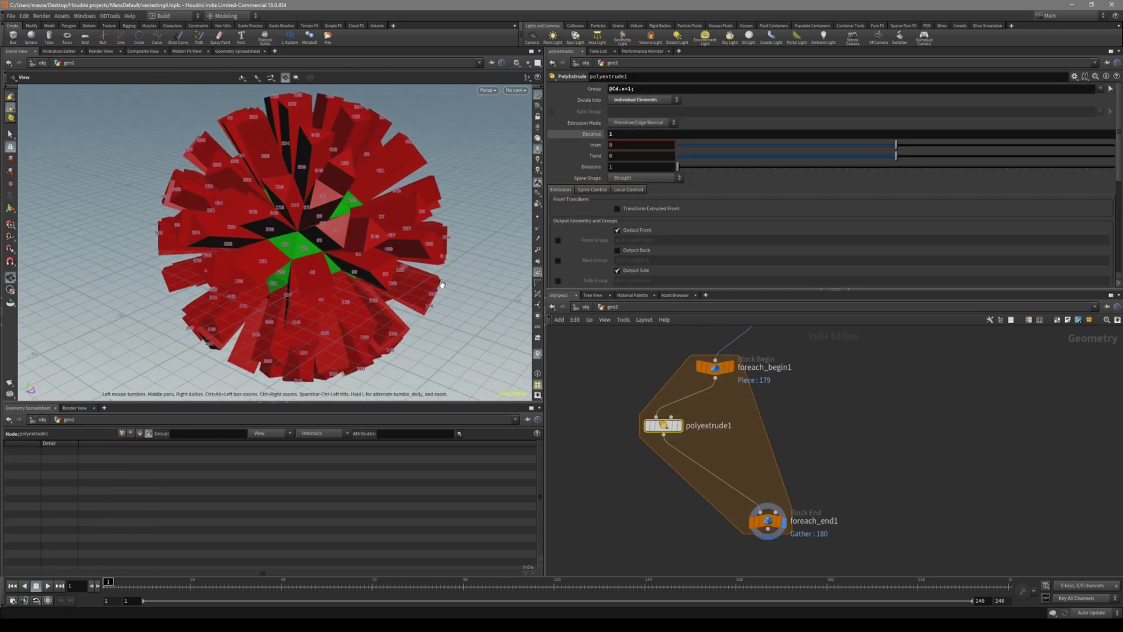
left_click_drag(286, 218, 469, 296, "alt")
left_click(841, 417)
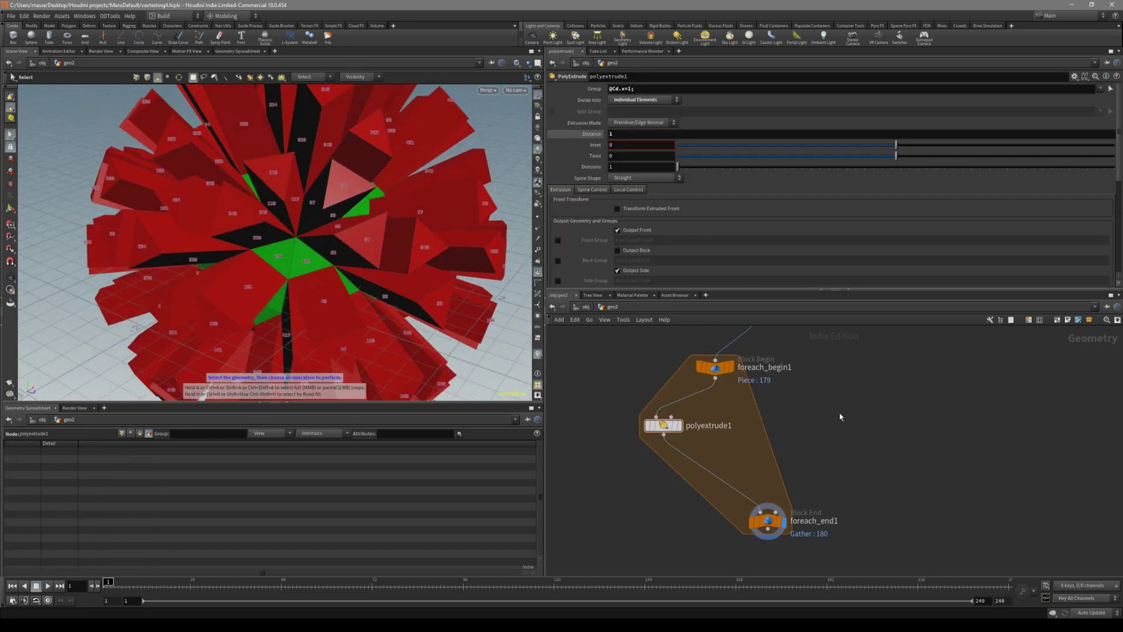
Create a metadata import node from foreach_begin1 and place it in the loop to the right of polyextrude1.
left_click(715, 367)
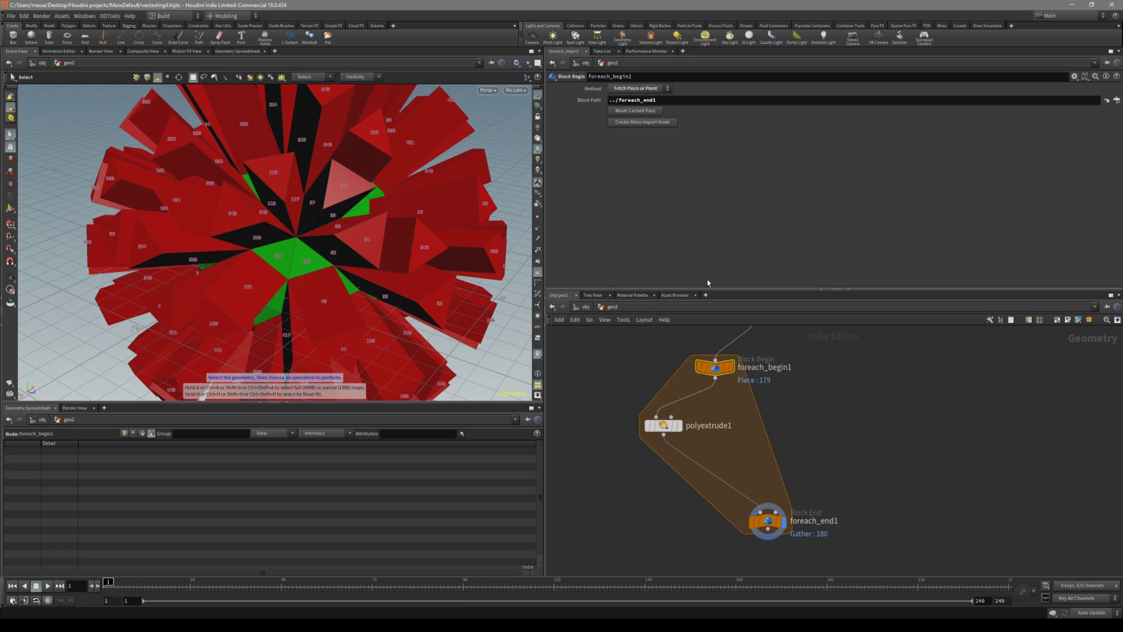
left_click(642, 122)
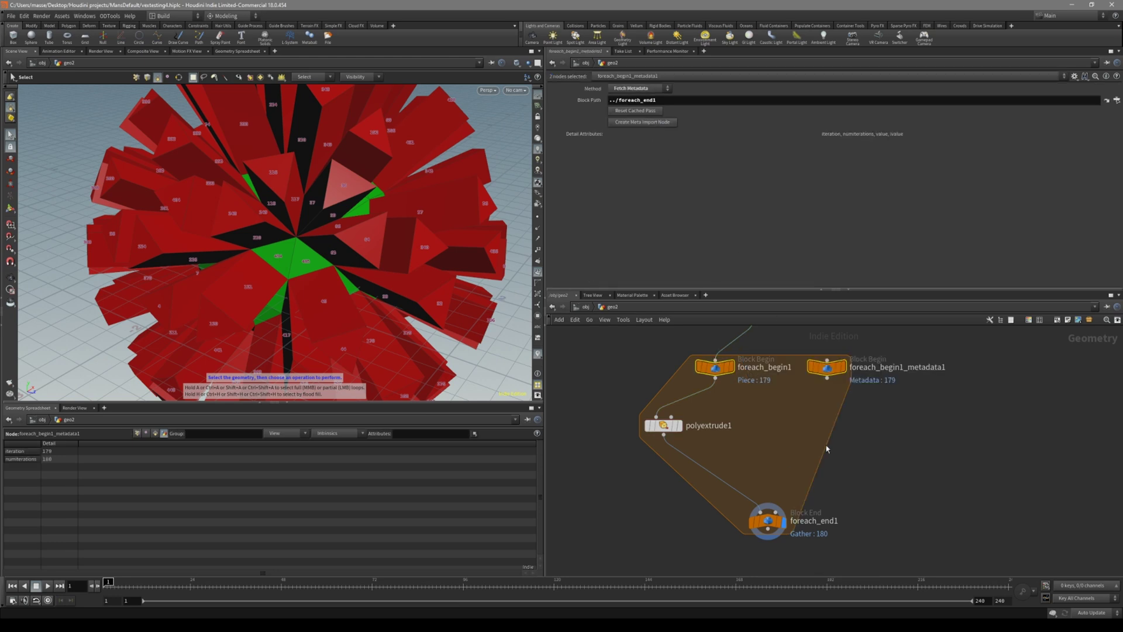
left_click_drag(832, 369, 844, 413)
left_click_drag(812, 402, 812, 404)
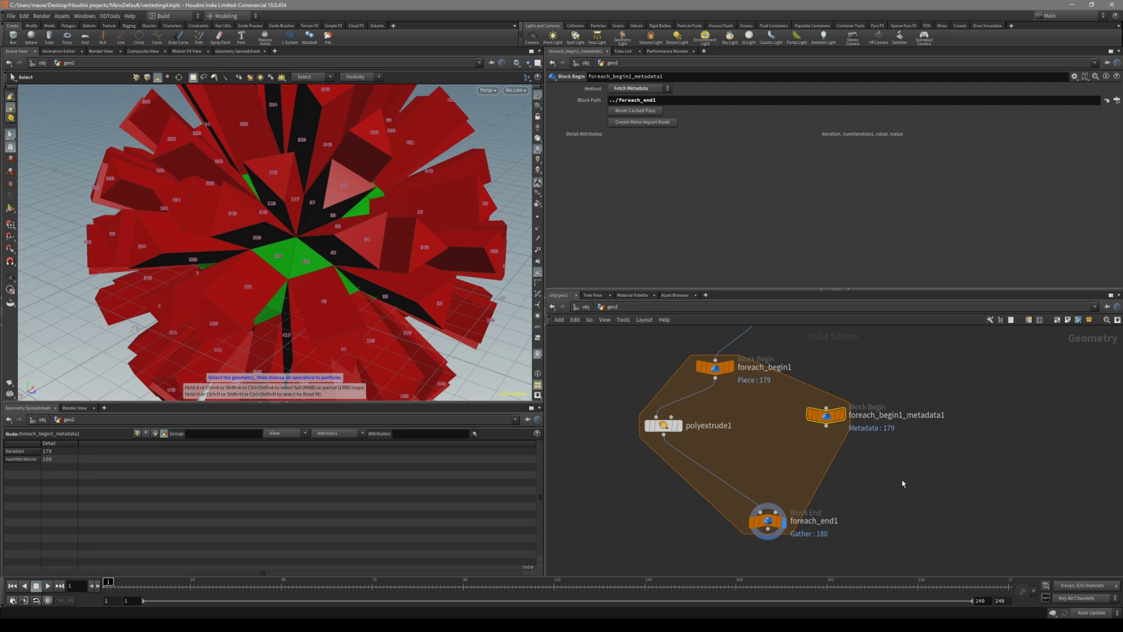
left_click_drag(889, 472, 860, 438)
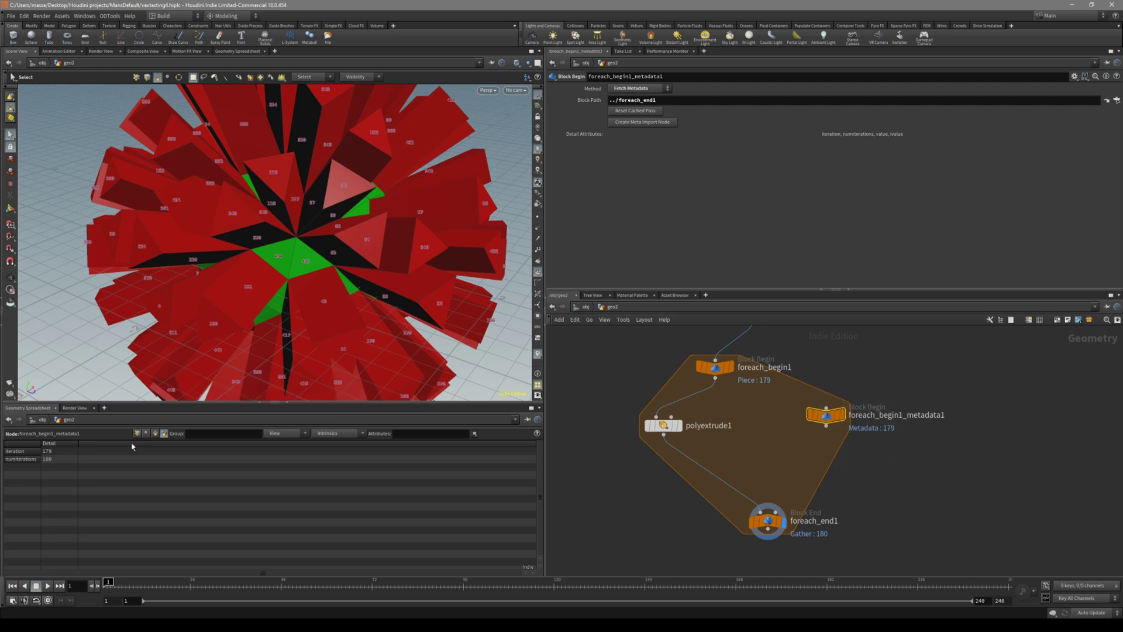
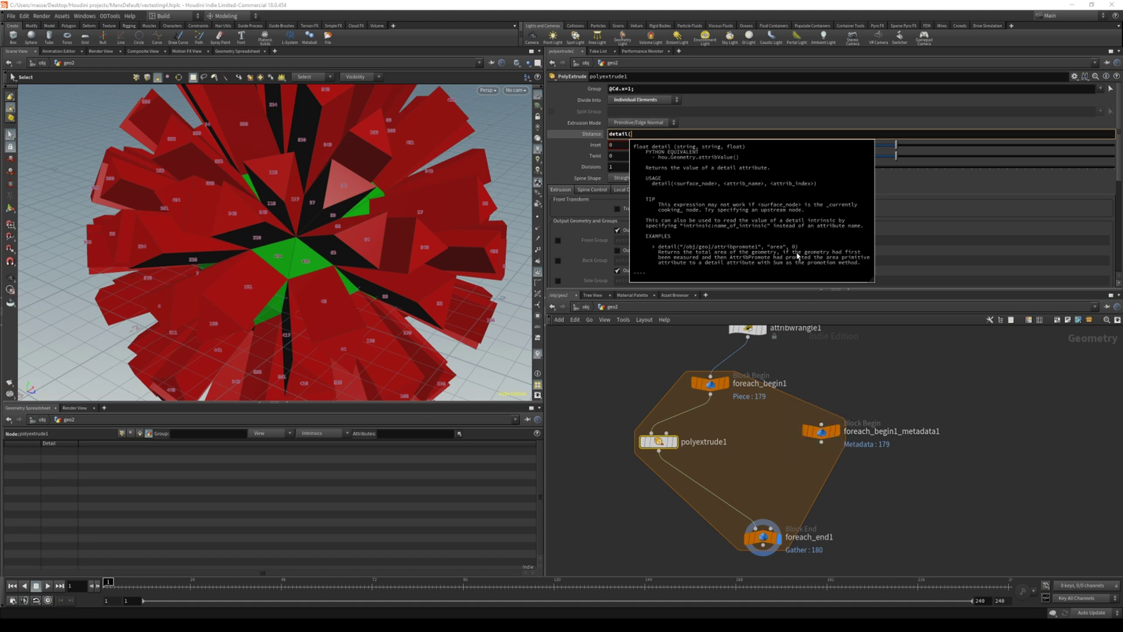
Set polyextrude1's Distance to the expression detail("../foreach_begin1_metadata1/", "Iteration", (0)).
left_click_drag(868, 405, 833, 468)
left_click(653, 447)
left_click(639, 137)
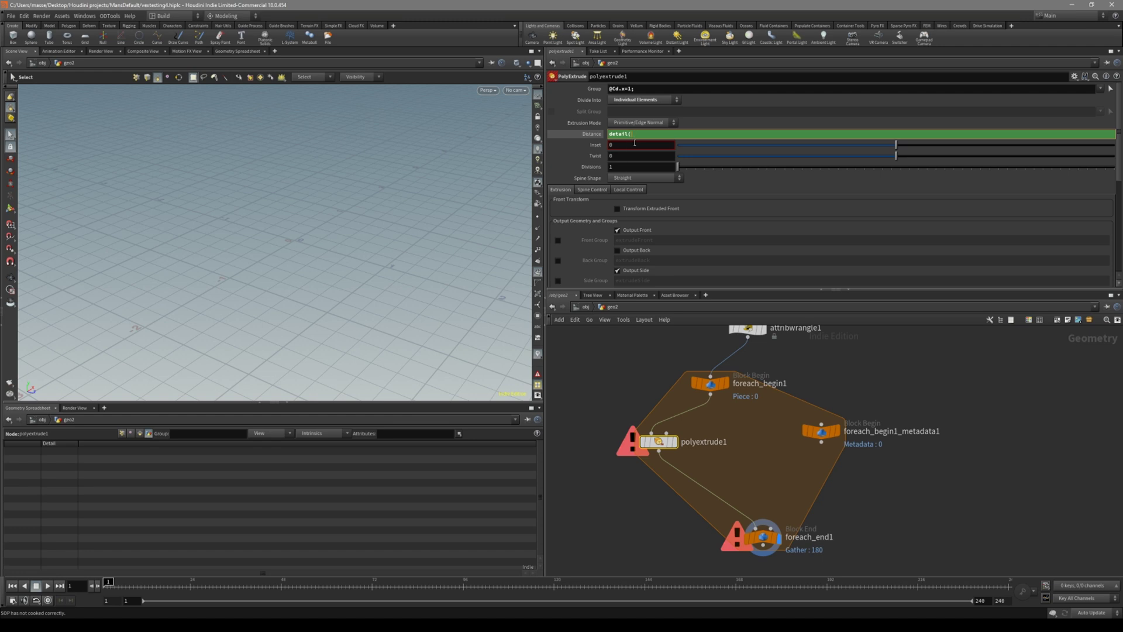
type("\"\"")
type("../")
type("foreach_begin1_metadata1/\",")
key("Down")
key("Return")
key("Escape")
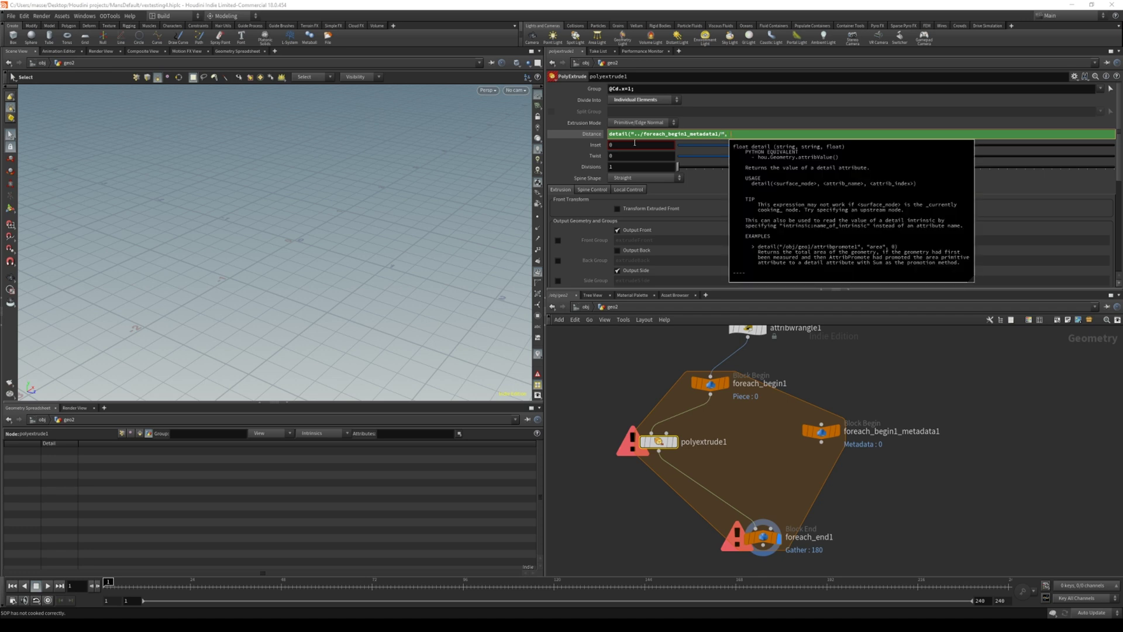
type("\"")
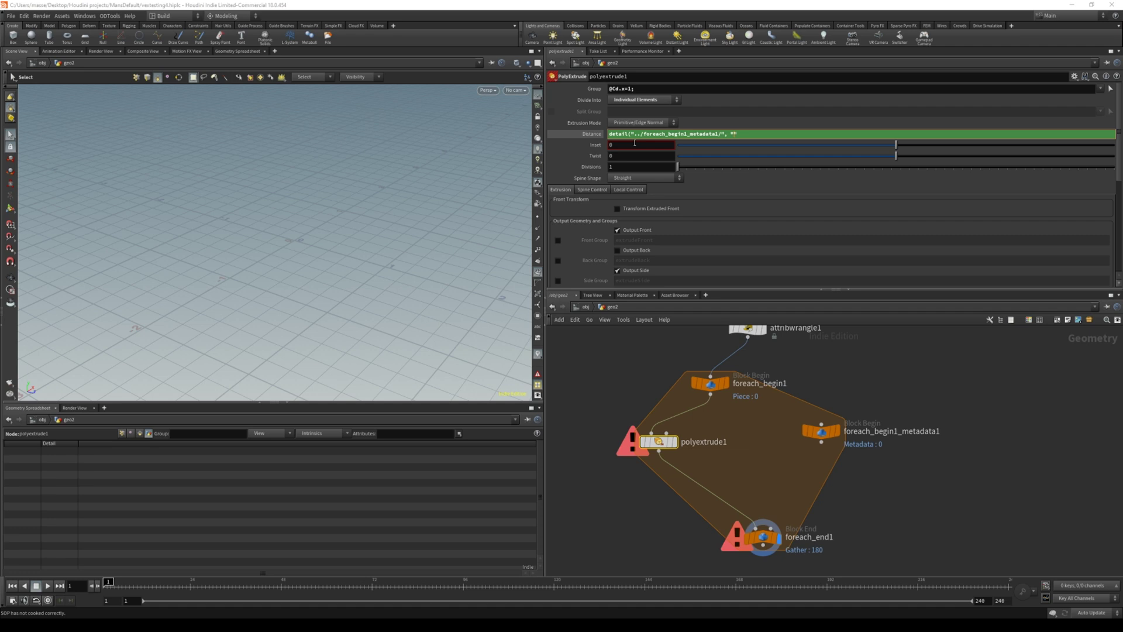
type("iteration\", ")
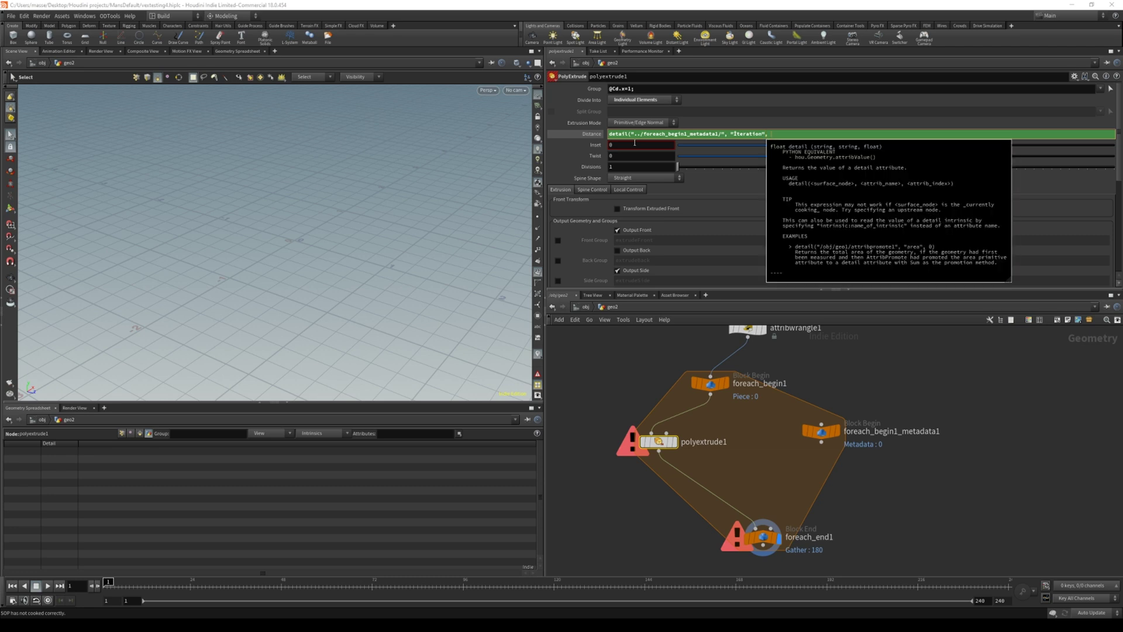
type("()")
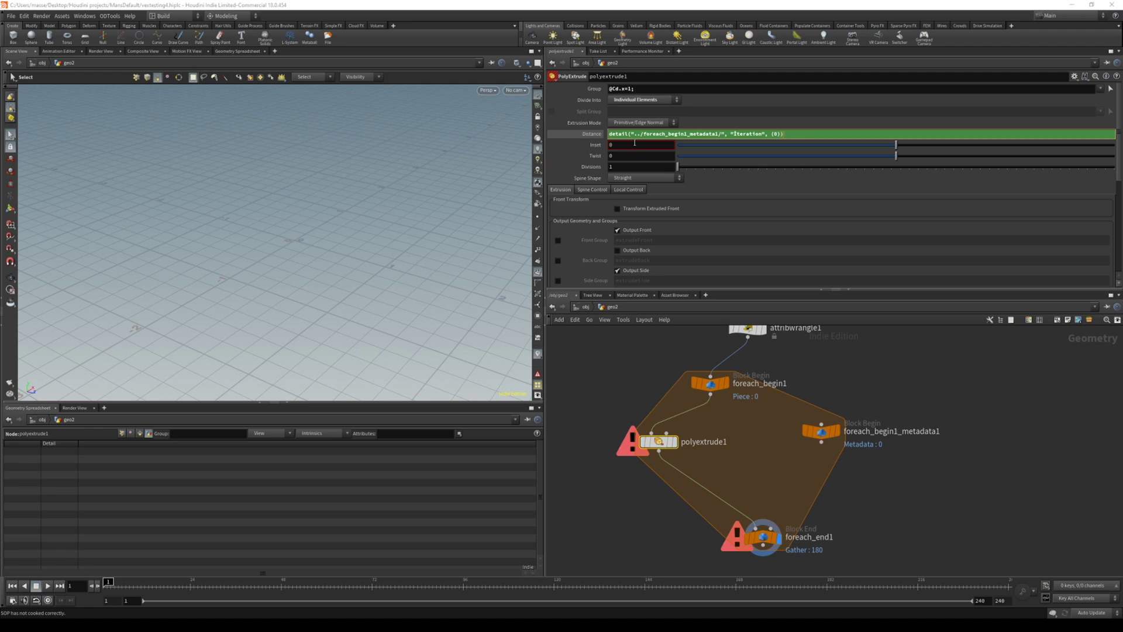
Correct the attribute name in polyextrude1's Distance expression to lowercase "iteration" and inspect the extruded sphere.
left_click_drag(394, 222, 344, 233, "alt")
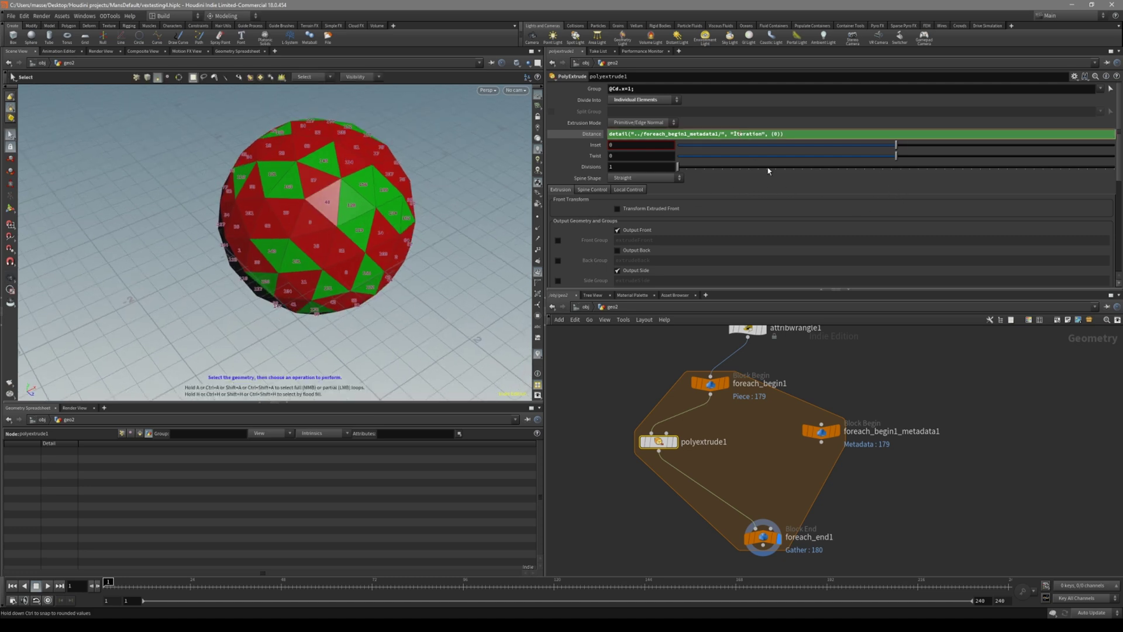
key("BackSpace")
type("i")
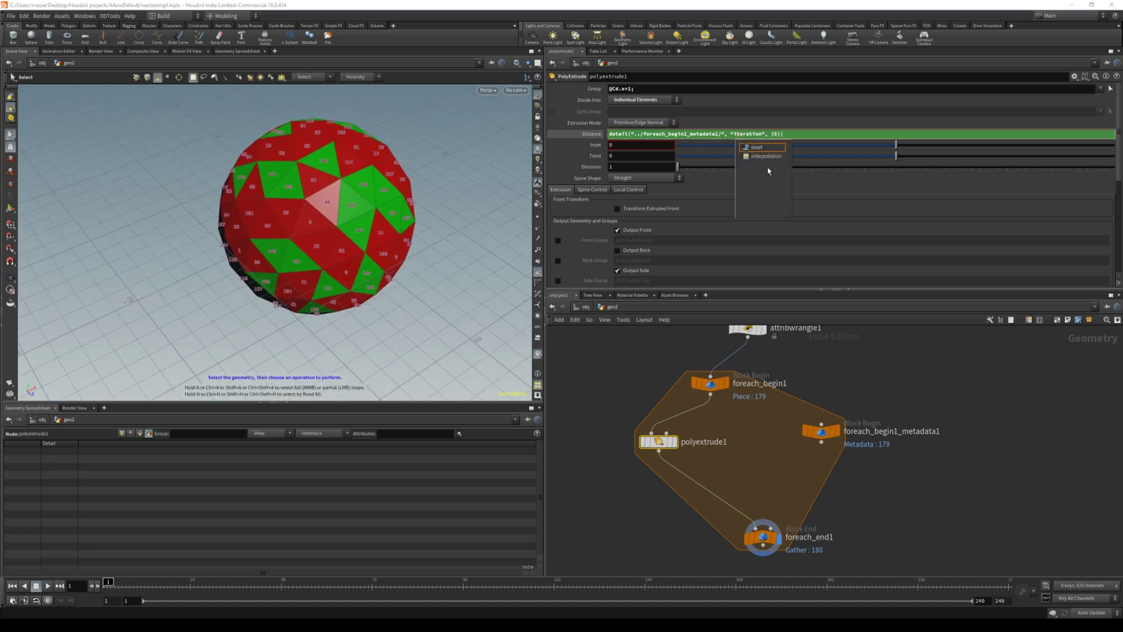
key("Return")
right_click_drag(458, 192, 341, 146, "alt")
left_click_drag(341, 146, 329, 169, "alt")
right_click_drag(330, 169, 170, 200, "alt")
left_click_drag(170, 201, 378, 219, "alt")
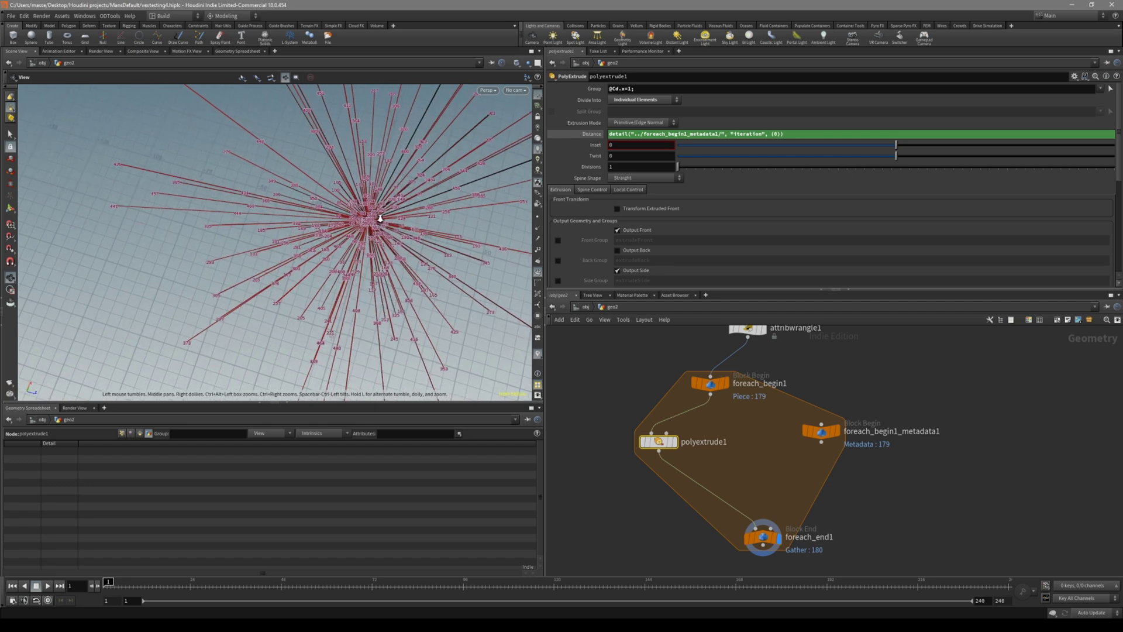
right_click_drag(379, 218, 416, 222, "alt")
left_click(860, 463)
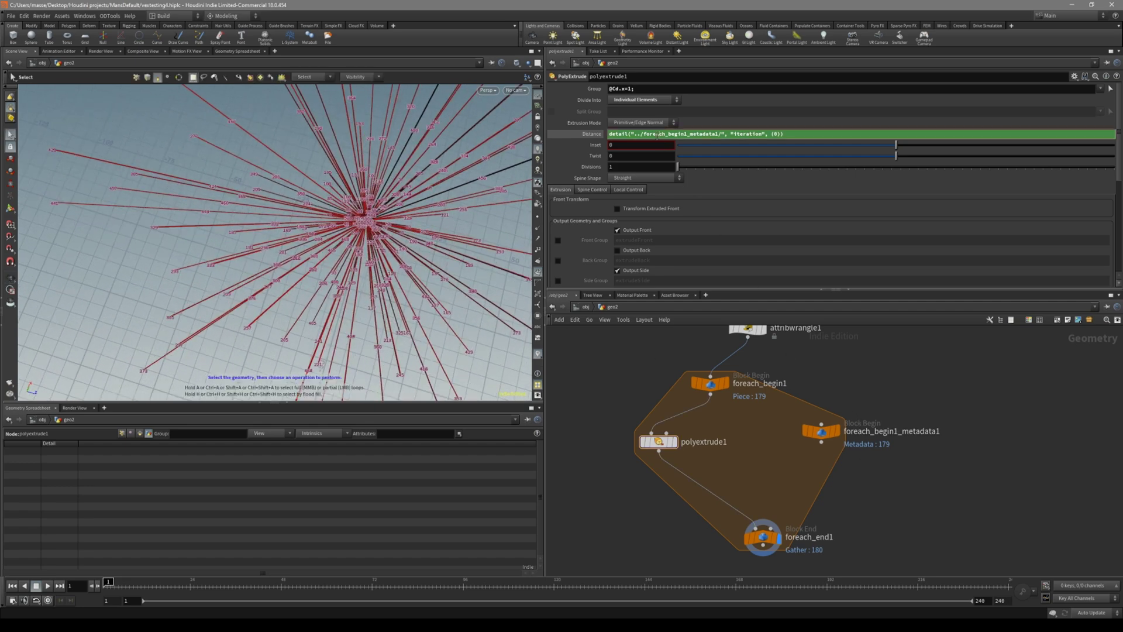
Wrap polyextrude1's Distance expression in rand() so it reads rand(detail("../foreach_begin1_metadata1/", "iteration", (0))).
middle_click(635, 138)
left_click(591, 134)
key("Escape")
left_click_drag(448, 231, 465, 125)
key("s")
left_click(805, 436)
left_click(659, 442)
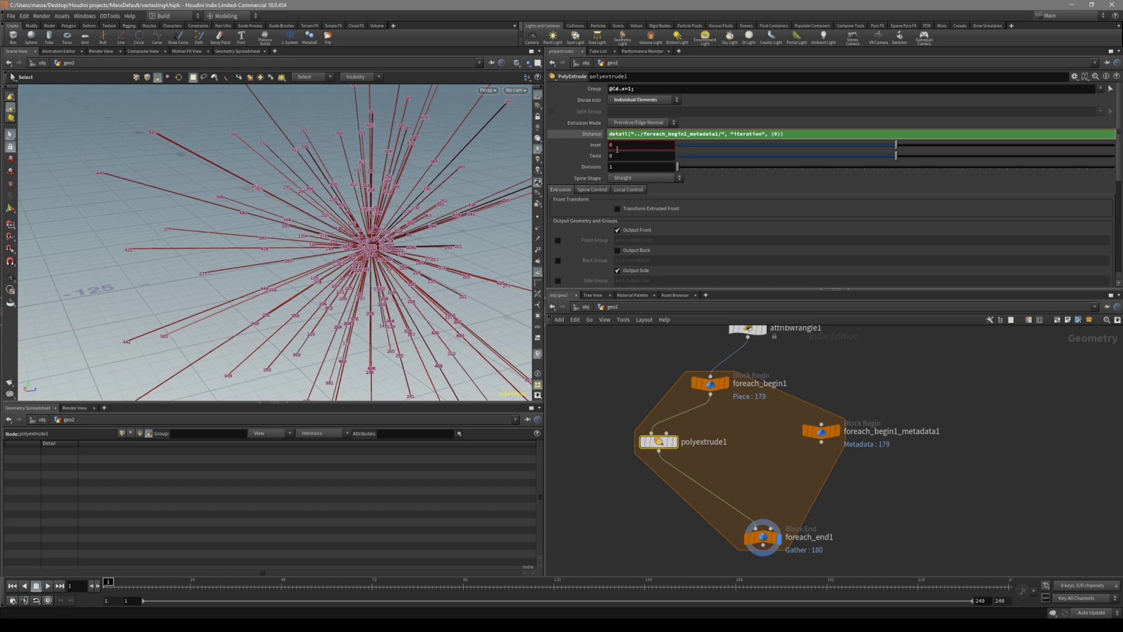
type("rand(")
left_click(821, 134)
type(")")
key("Return")
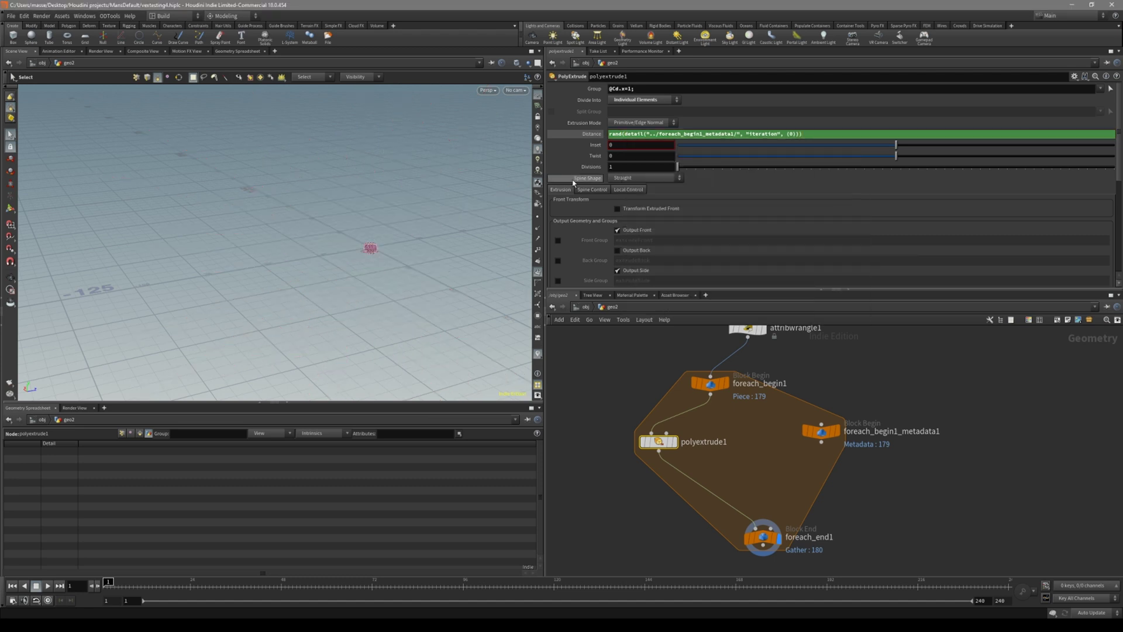
Frame the randomly extruded sphere in the viewport and examine it up close.
left_click_drag(391, 257, 401, 279, "alt")
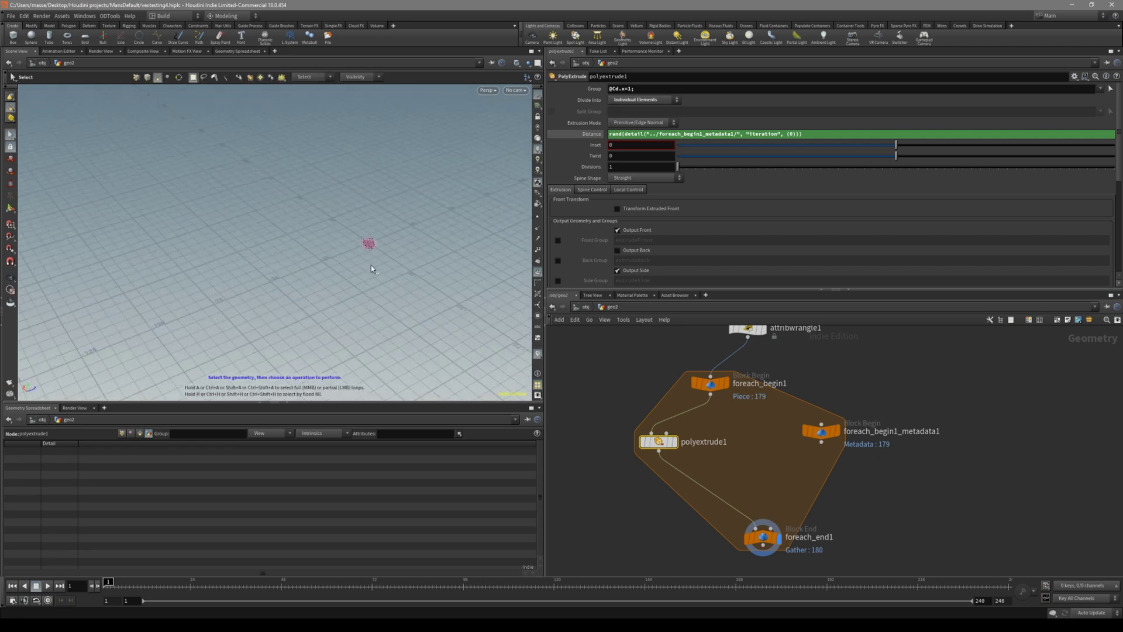
key("alt+g")
left_click(496, 103)
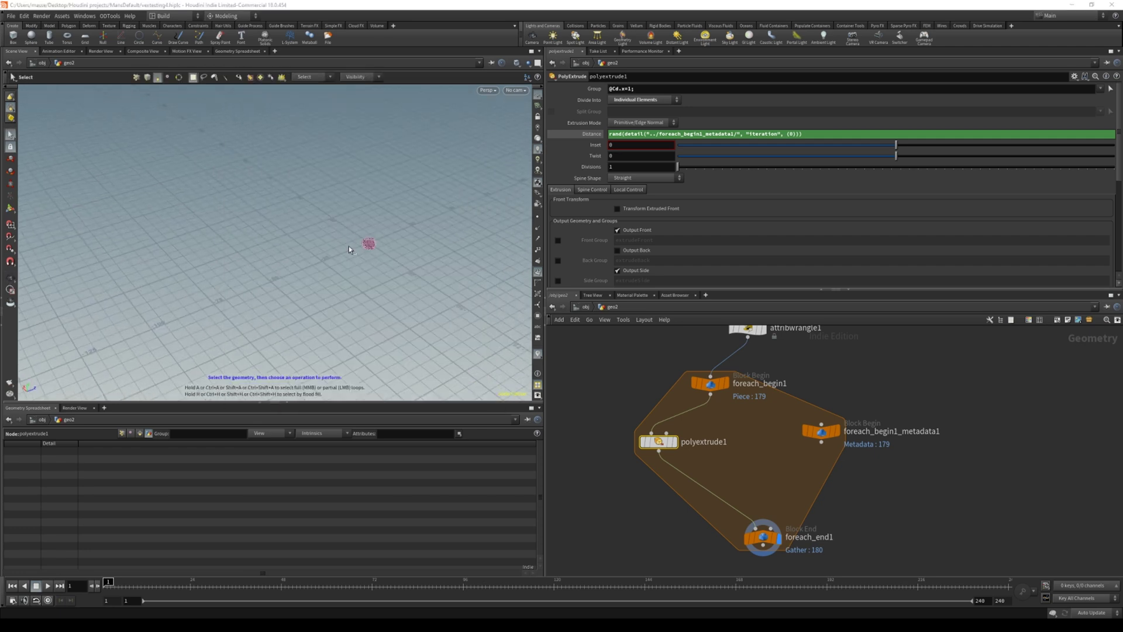
key("h")
left_click_drag(347, 252, 308, 239, "alt")
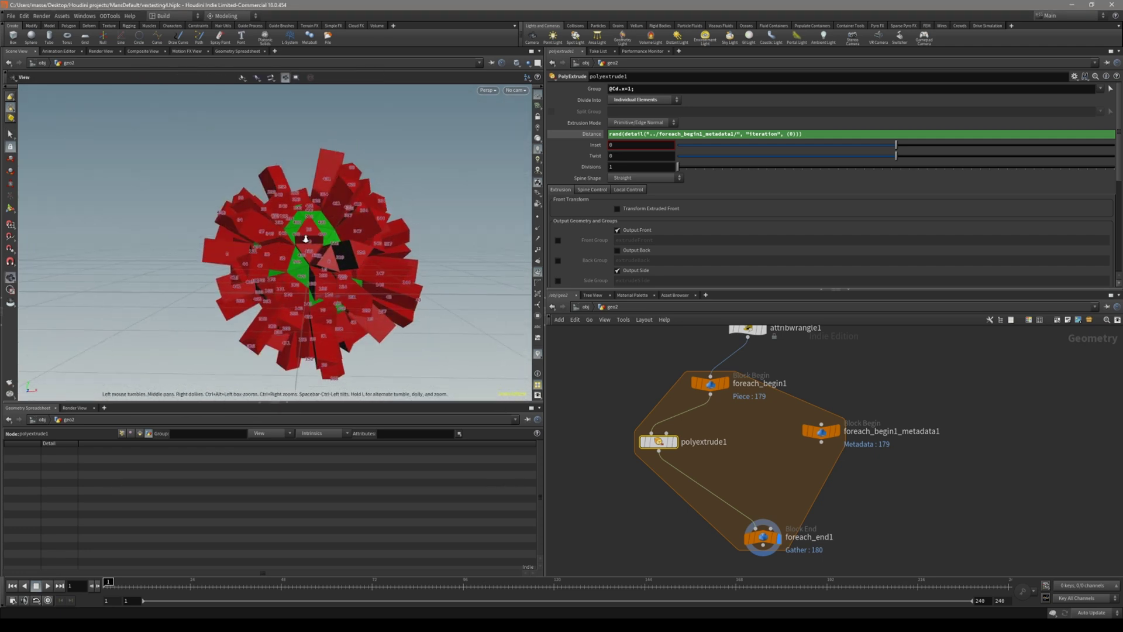
right_click_drag(307, 238, 398, 285, "alt")
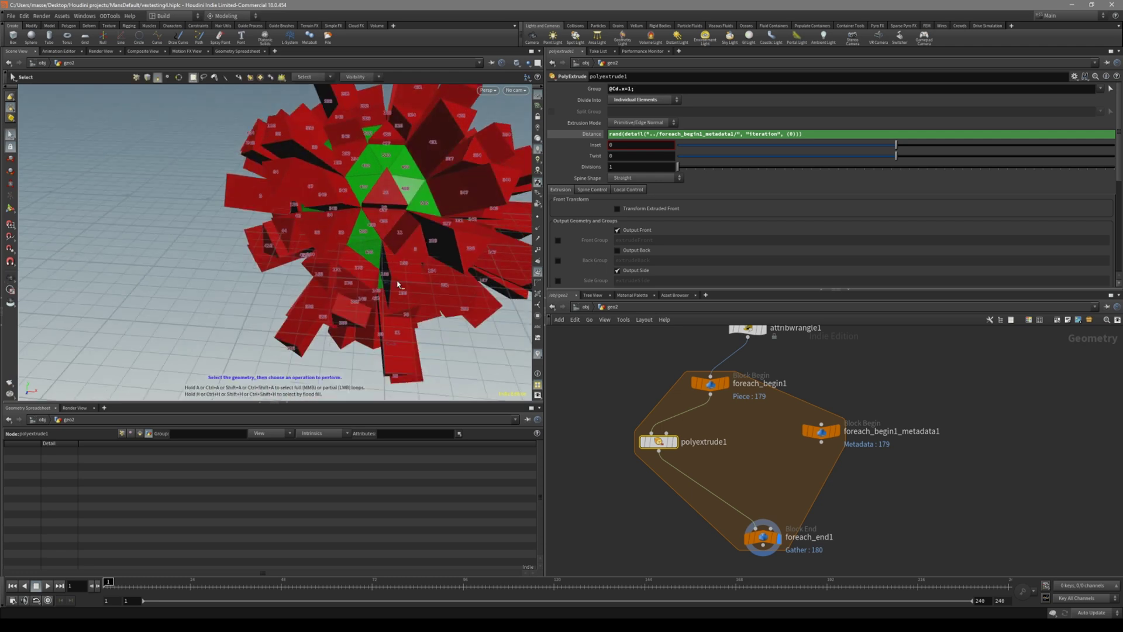
Compare Distance's evaluated value with its expression and examine the varying extrusion lengths from several angles.
left_click(593, 135)
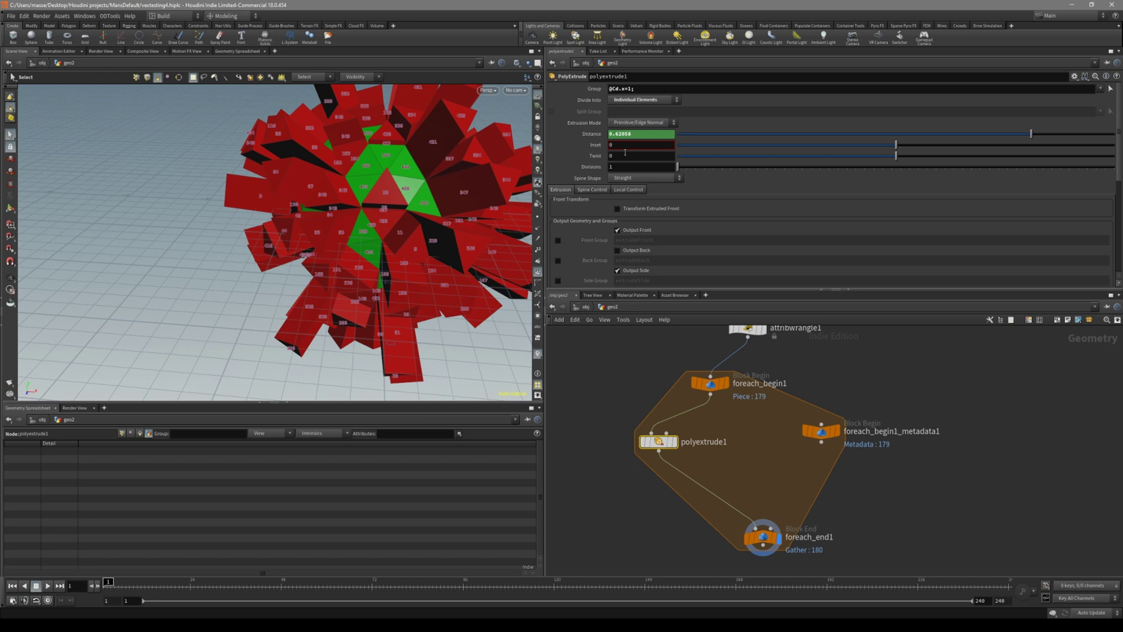
left_click(641, 133)
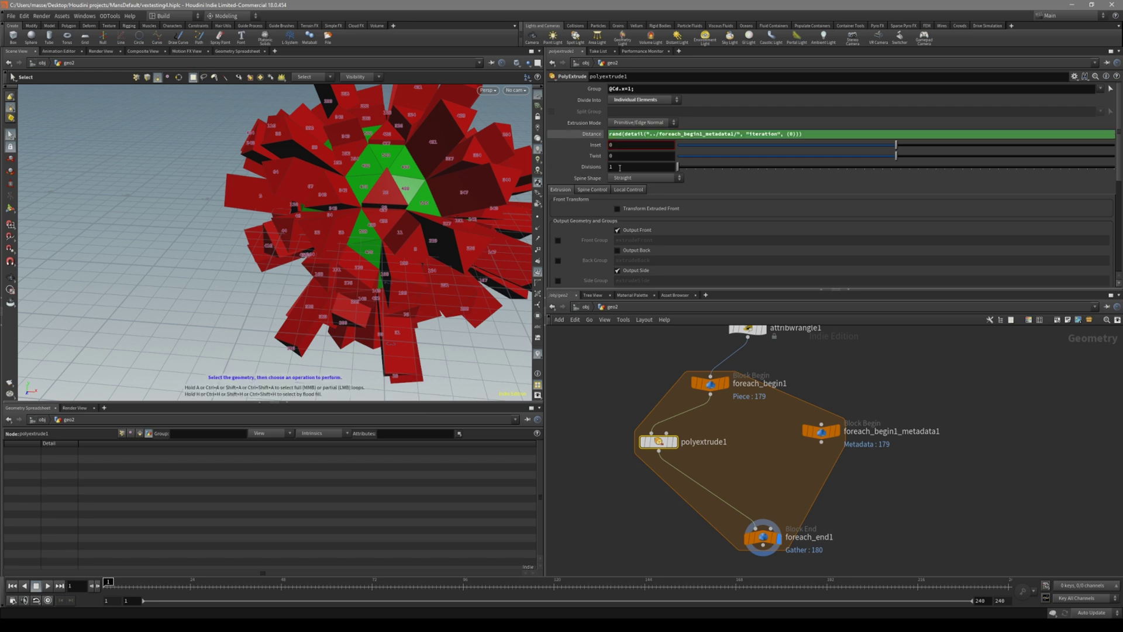
scroll(420, 207, "down", 5)
mouse_move(420, 206)
left_mouse_down("alt")
mouse_move(425, 157)
mouse_move(414, 210)
left_mouse_up("alt")
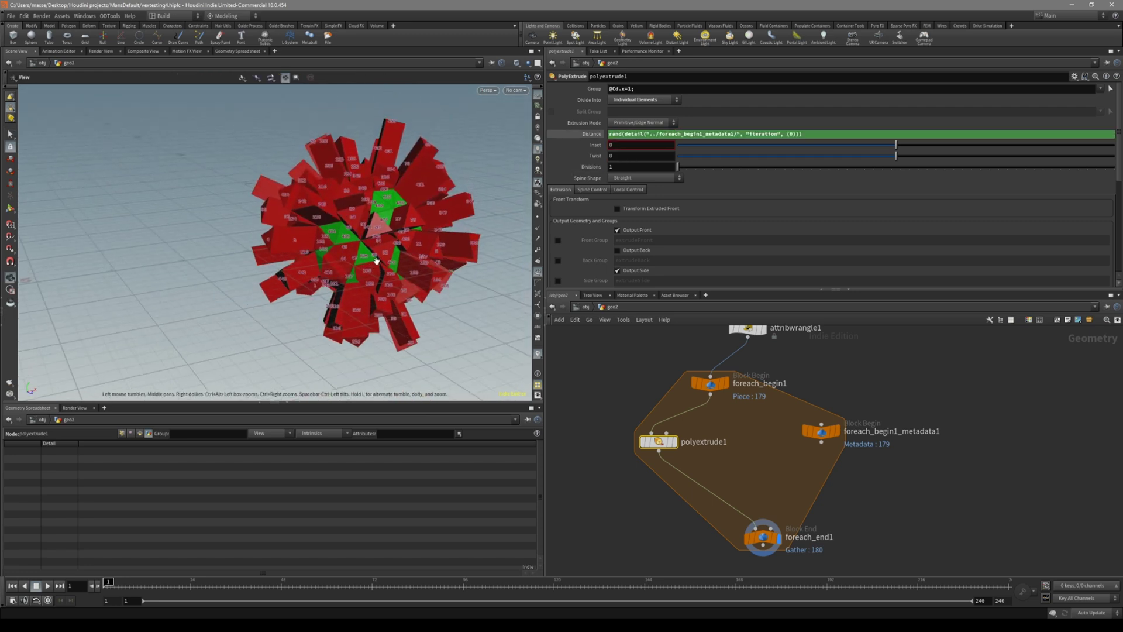
left_click(601, 135)
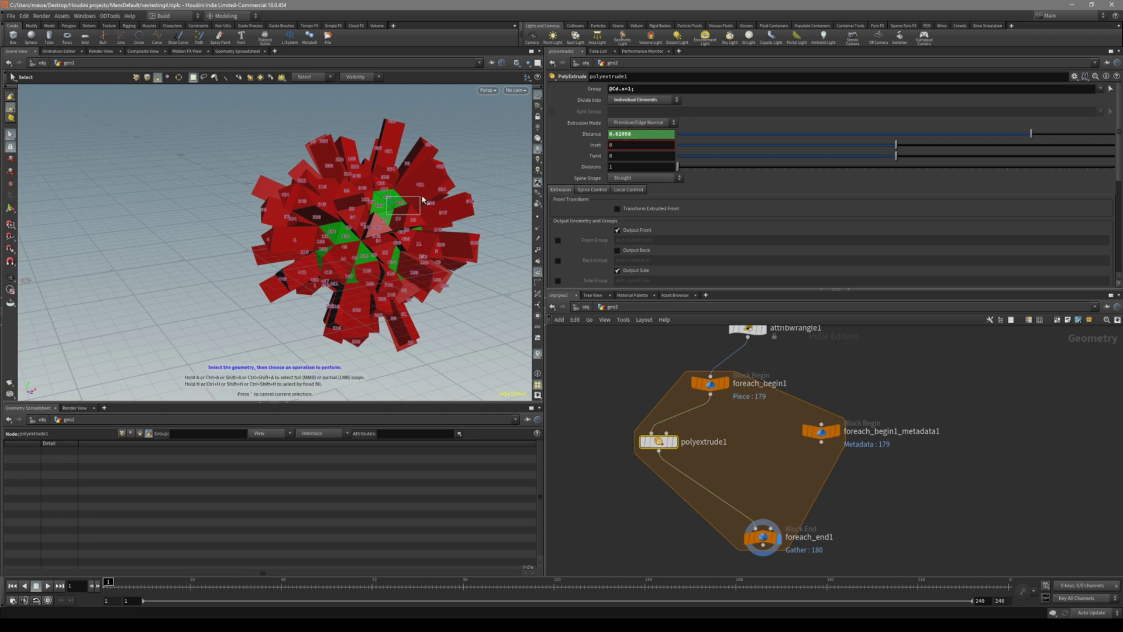
left_click_drag(423, 226, 448, 246, "alt")
scroll(436, 219, "down", 2)
left_click(592, 134)
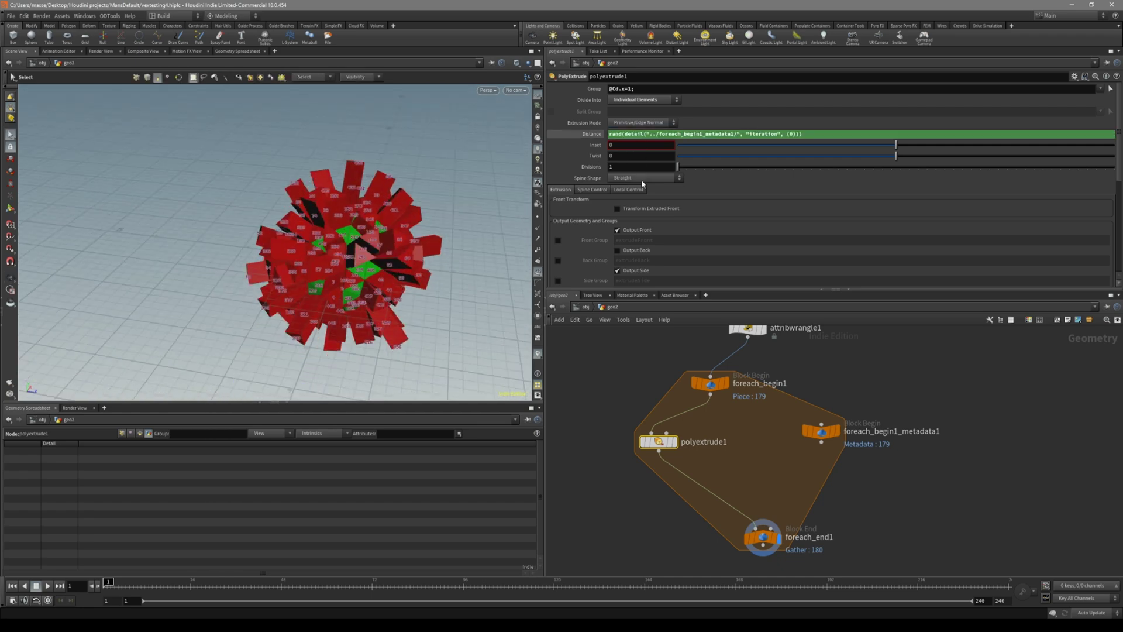
key("Escape")
left_click_drag(341, 249, 394, 257)
key("s")
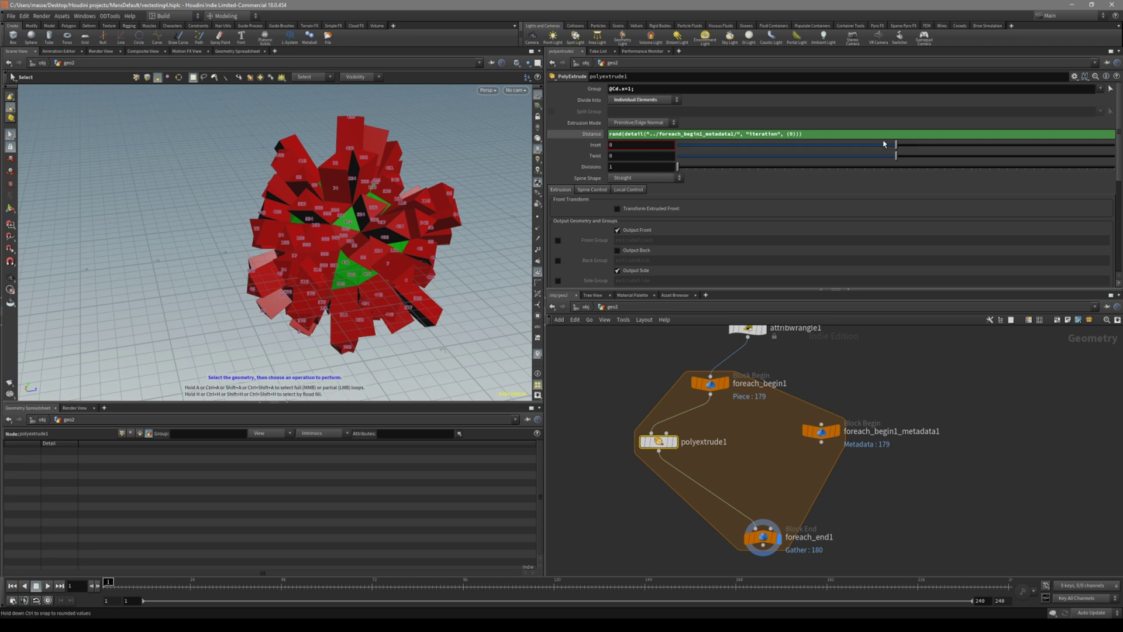
Add two Float parameters to polyextrude1's parameter interface between Spine Shape and the Extrusion folder, and accept the changes.
left_click(1075, 76)
left_click(1053, 87)
left_click_drag(538, 81, 392, 107)
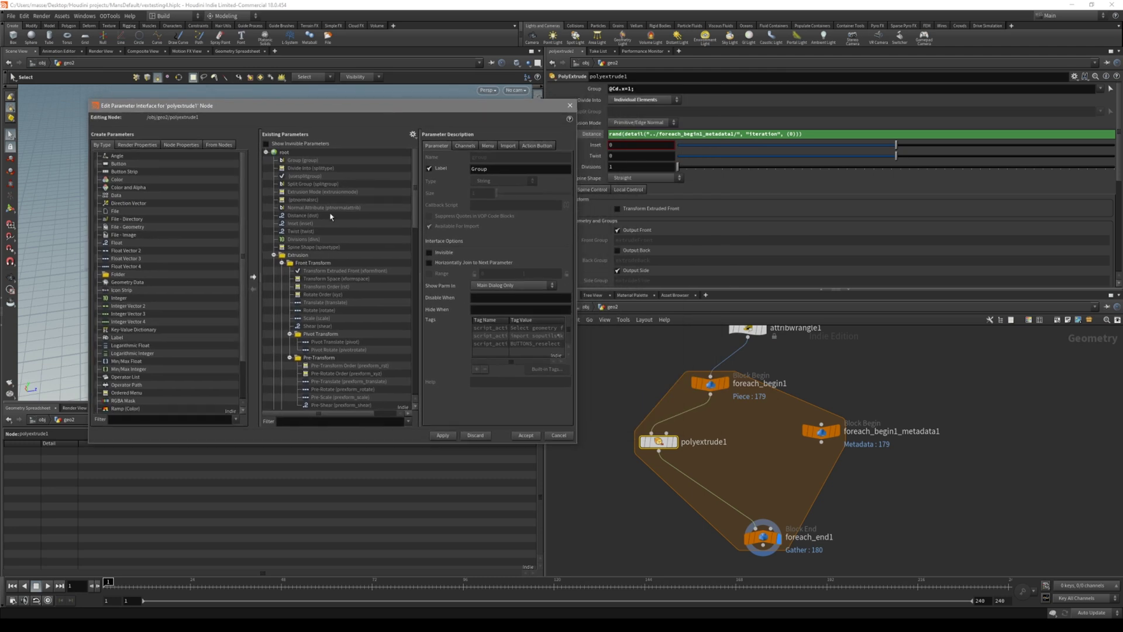
left_click(275, 257)
left_click_drag(117, 242, 295, 252)
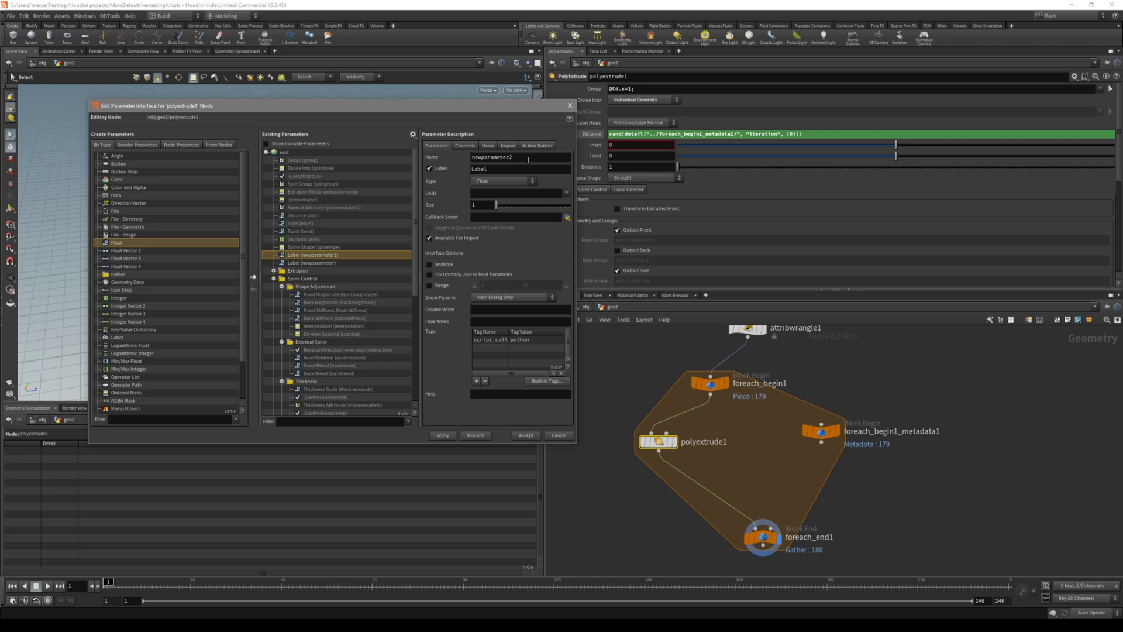
left_click(443, 435)
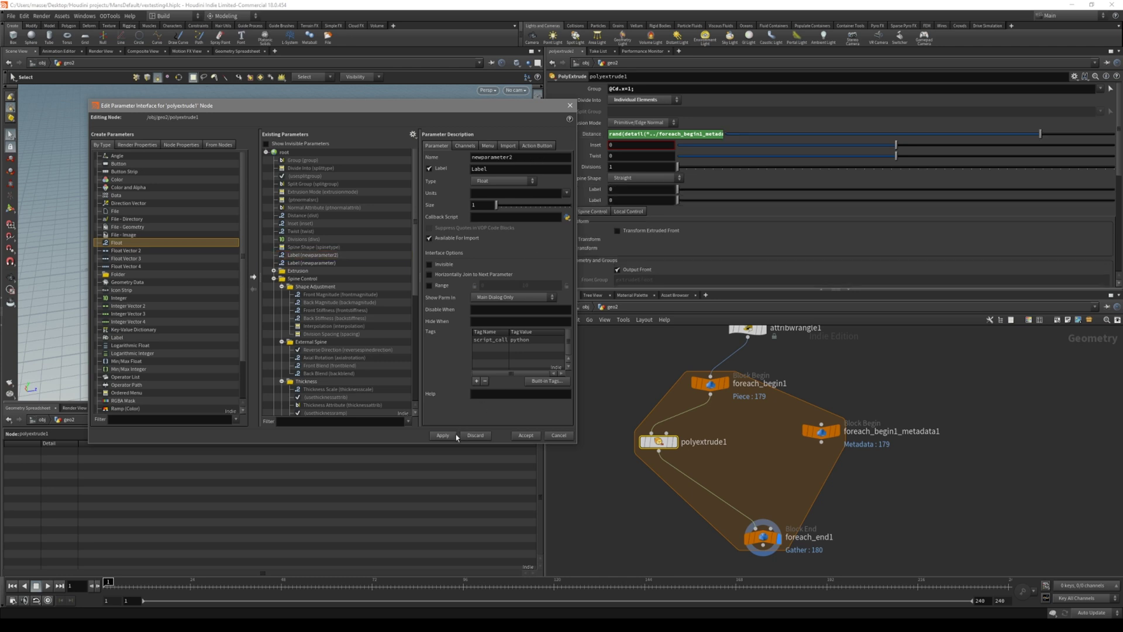
left_click(526, 435)
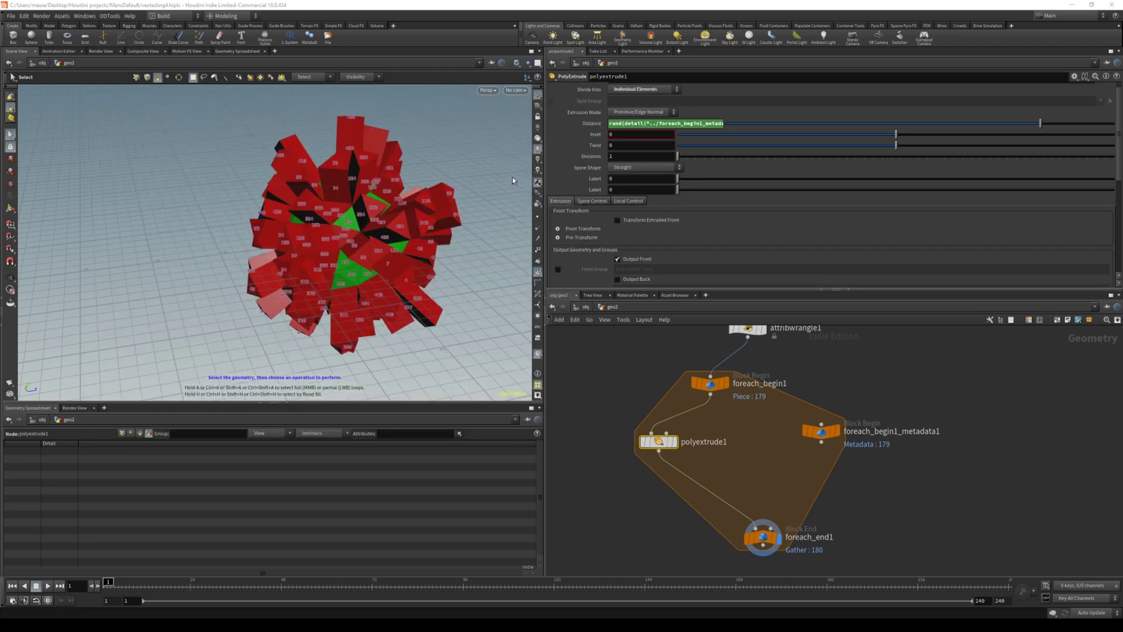
Set the first added float parameter on polyextrude1 to 1.35.
left_click_drag(462, 189, 380, 240, "alt")
left_click_drag(363, 275, 405, 284, "alt")
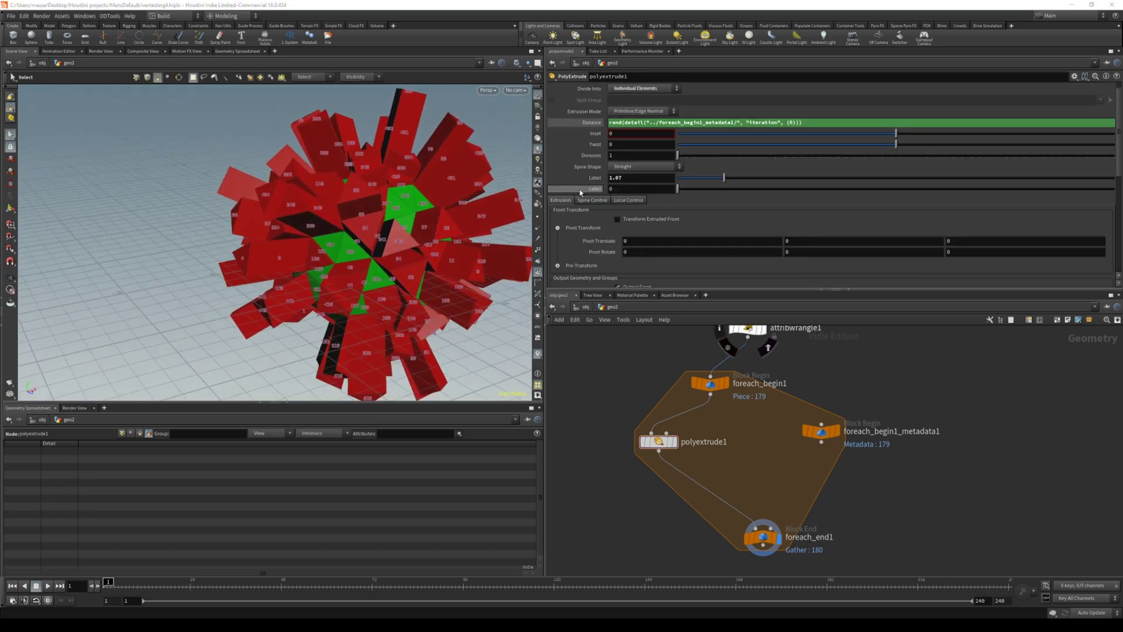
left_click(737, 177)
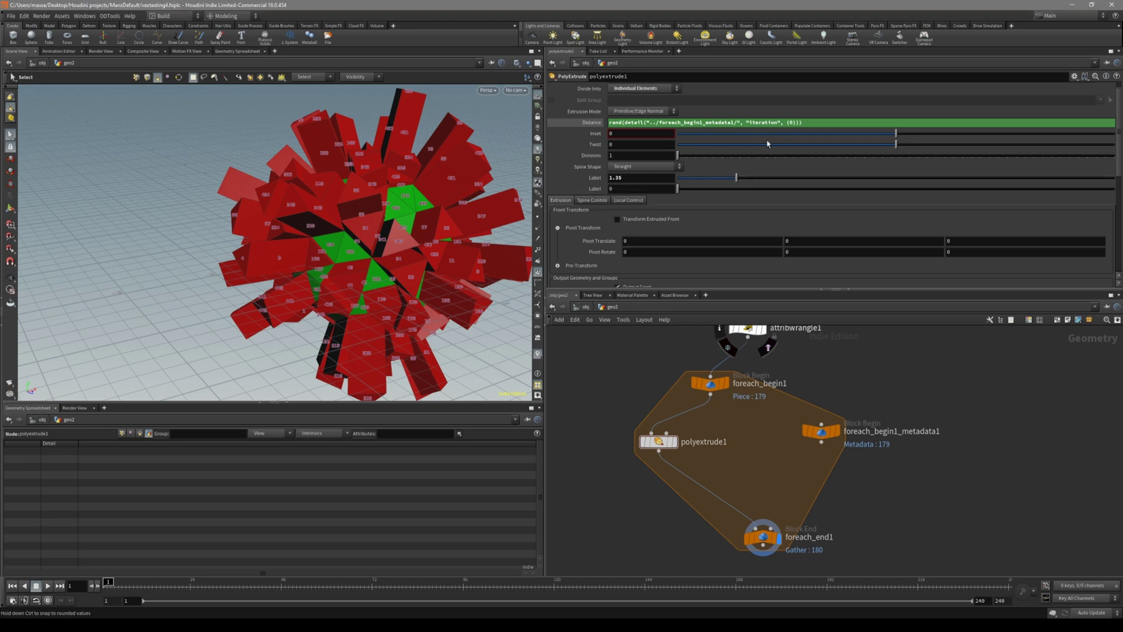
Multiply polyextrude1's random Distance expression by ch("newparameter2").
key("Escape")
left_click_drag(458, 207, 402, 234)
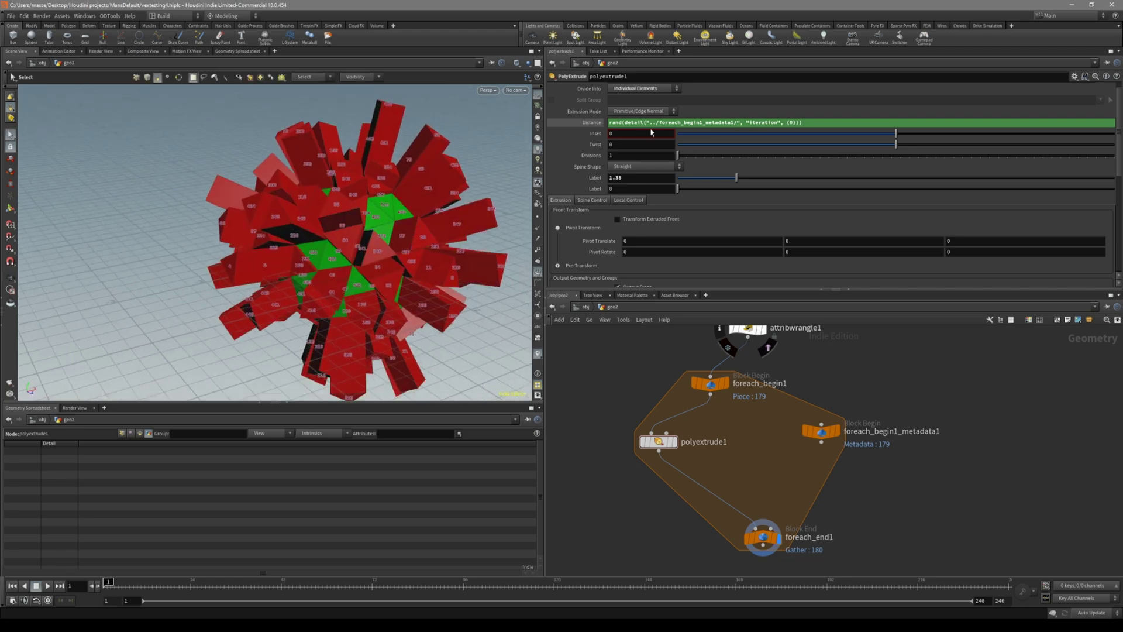
left_click(799, 123)
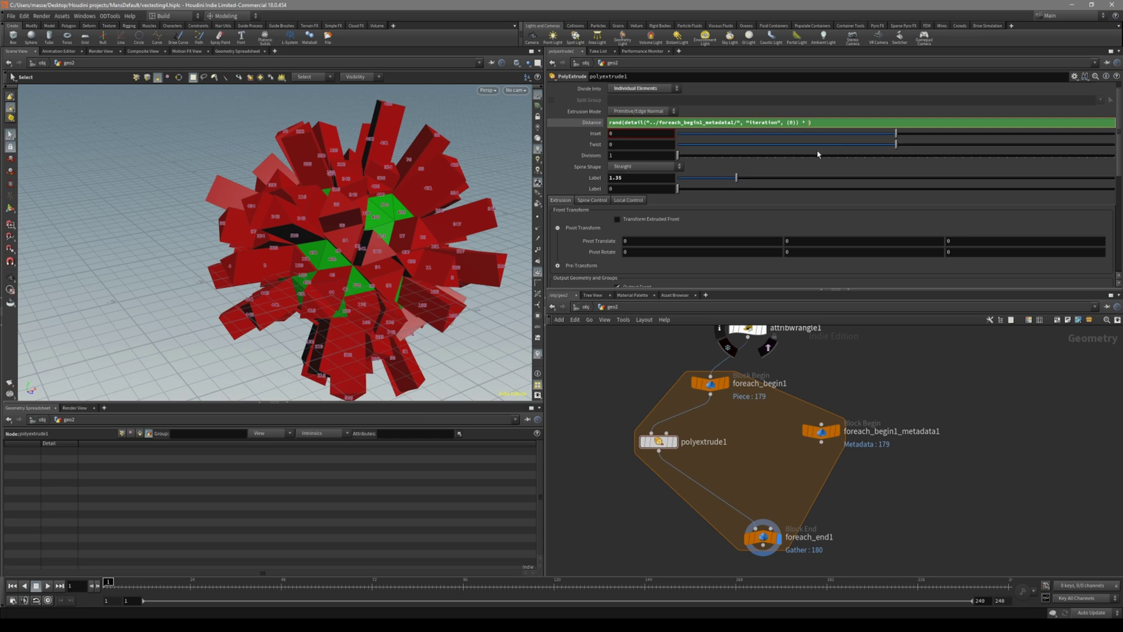
type("ch()")
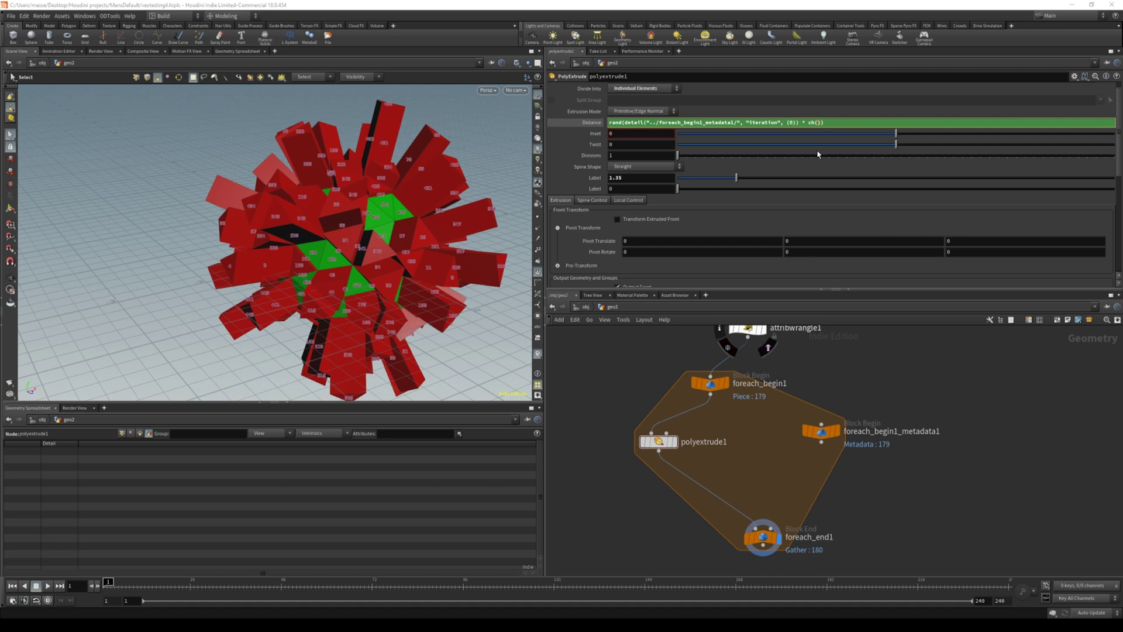
type("\"newparameter2")
Raise the first added float parameter on polyextrude1 to 4.18 and examine the extruded sphere from another angle.
mouse_move(468, 199)
left_mouse_down("alt")
mouse_move(424, 202)
mouse_move(447, 195)
left_mouse_up("alt")
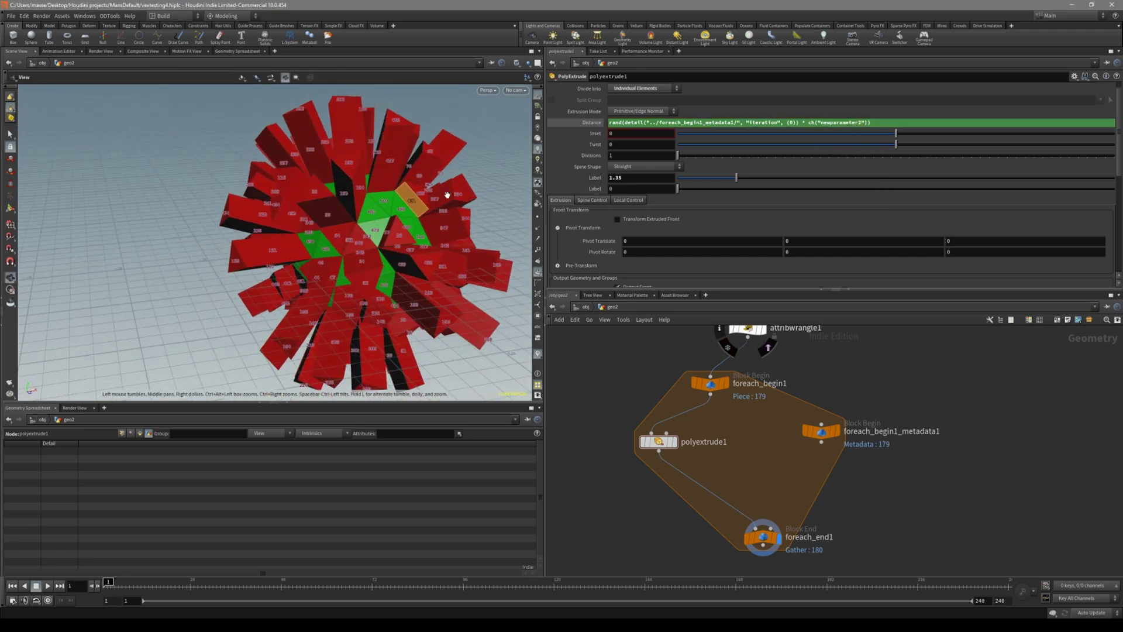
key("s")
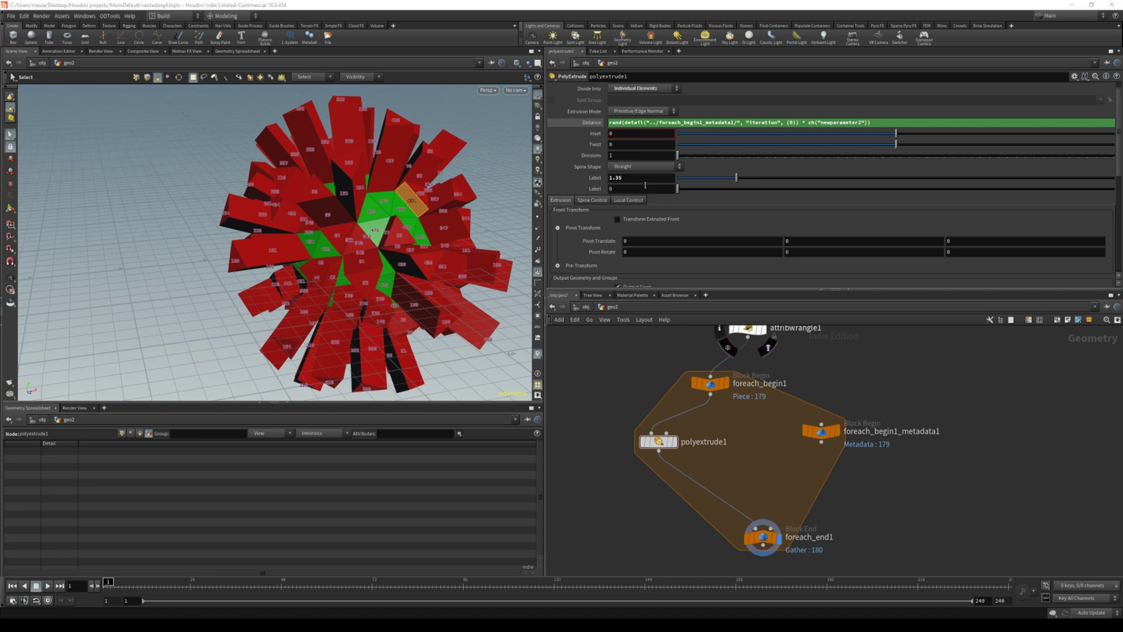
left_click_drag(736, 177, 780, 202)
left_click_drag(363, 271, 333, 336, "alt")
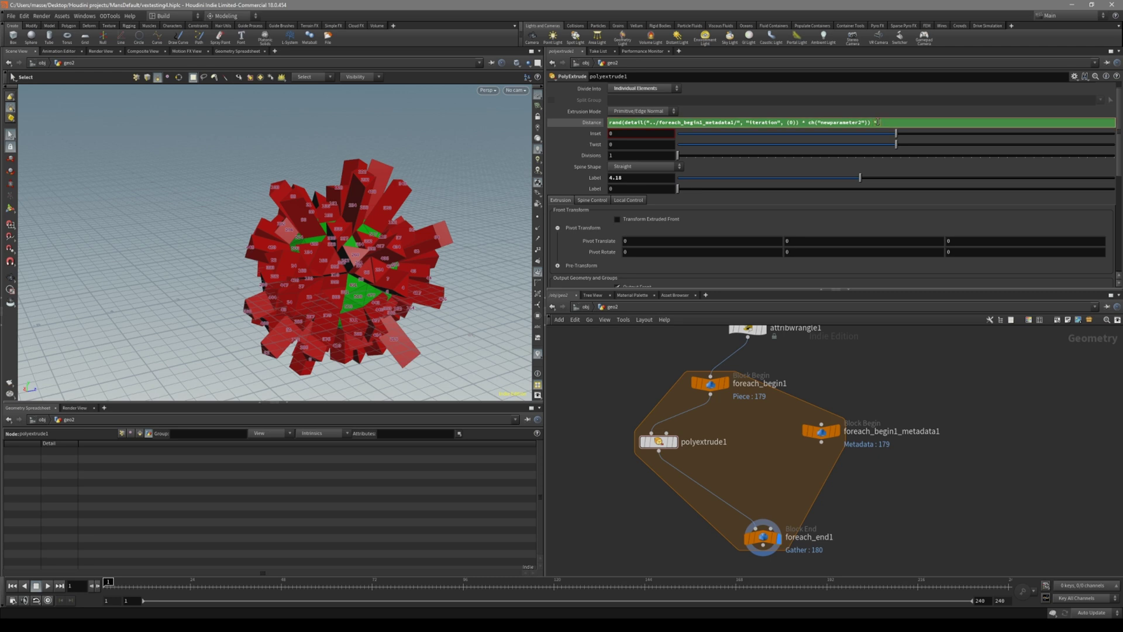
Extend polyextrude1's Distance expression with a further multiplication by ch("newparameter").
type("()")
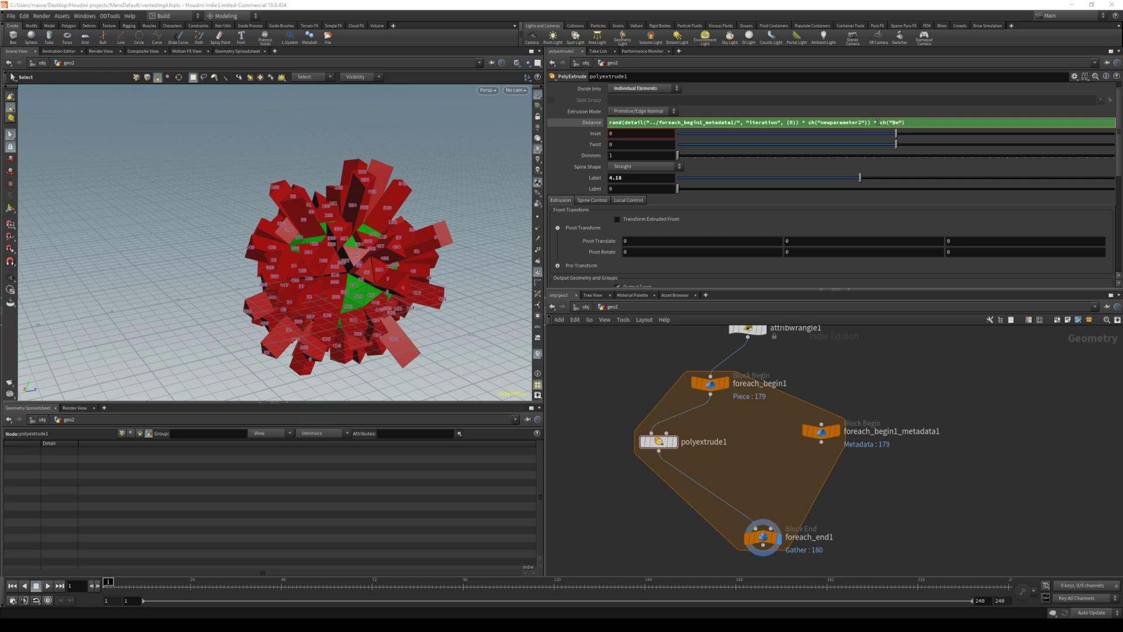
type("ne")
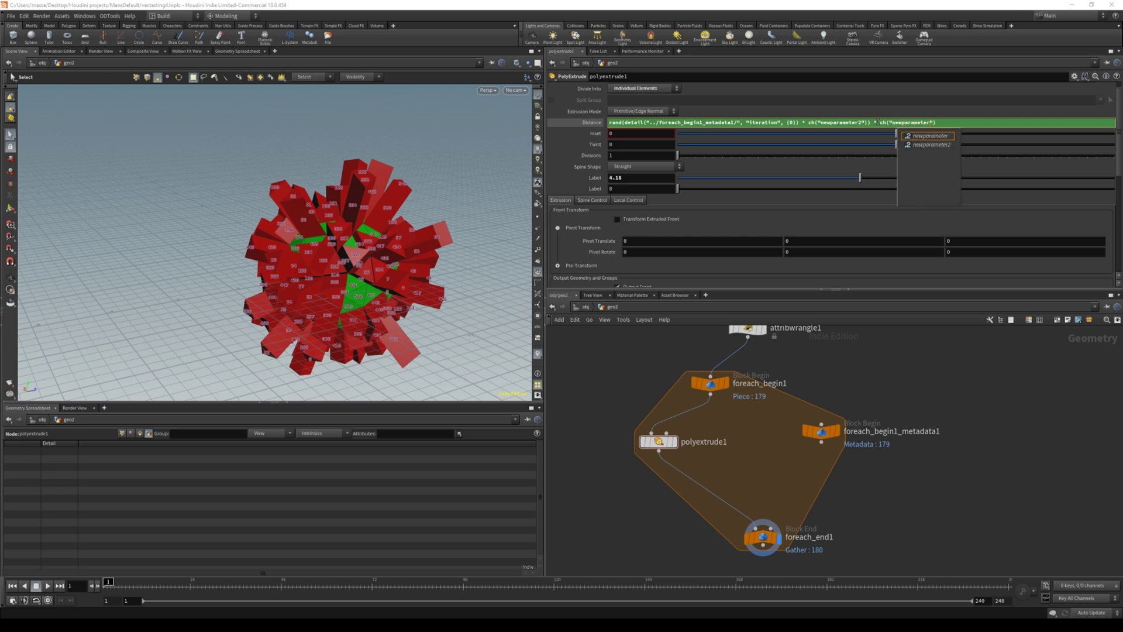
key("Return")
left_click_drag(502, 197, 461, 253, "alt")
Test the two added float parameters on polyextrude1, setting the first to 2.87 and the second to 2.5.
left_click_drag(679, 189, 730, 192)
double_click(649, 191)
type("1.19")
key("Return")
left_click_drag(433, 225, 493, 264, "alt")
left_click_drag(723, 190, 760, 202)
left_click_drag(859, 180, 787, 191)
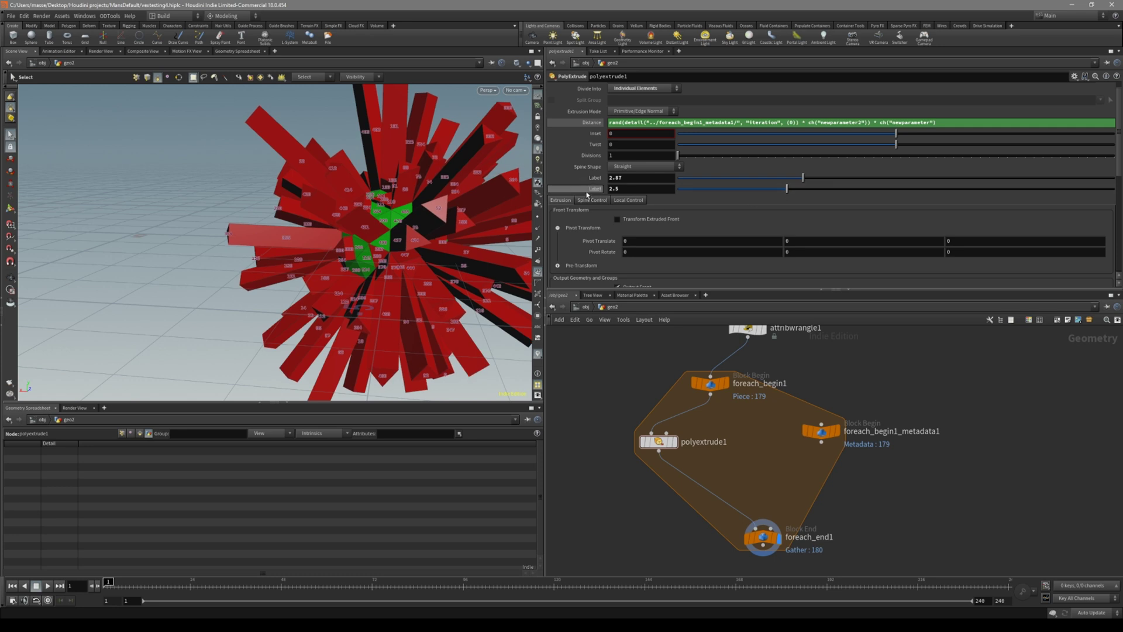
Edit polyextrude1's parameter interface to label newparameter2 "randomizer" and newparameter "extrusion", and accept the changes.
left_click(1074, 76)
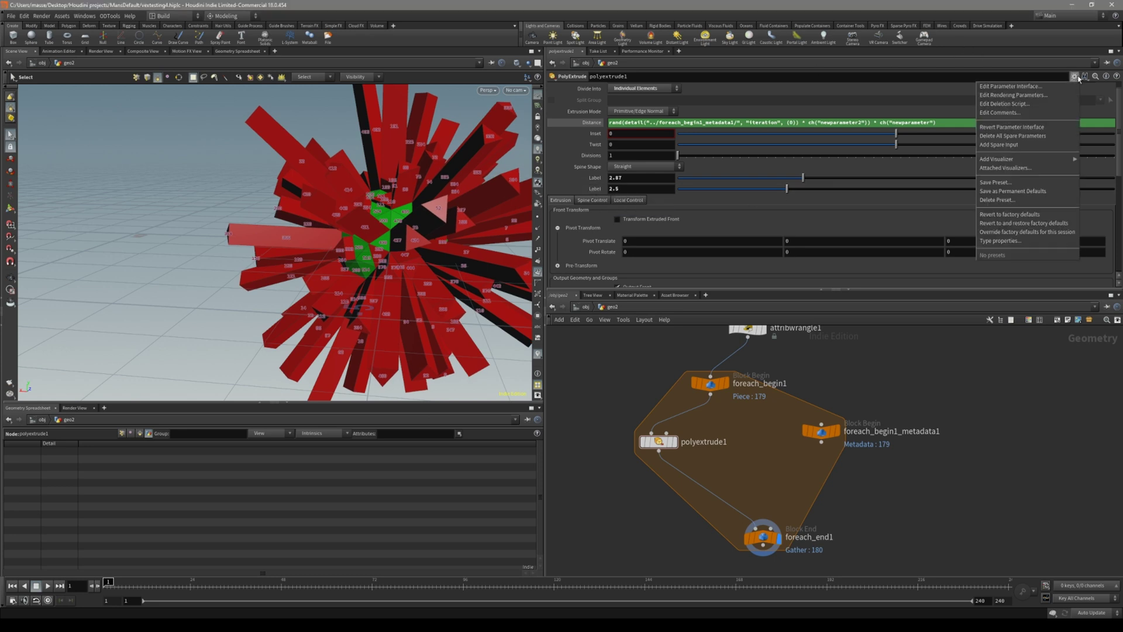
left_click(1072, 89)
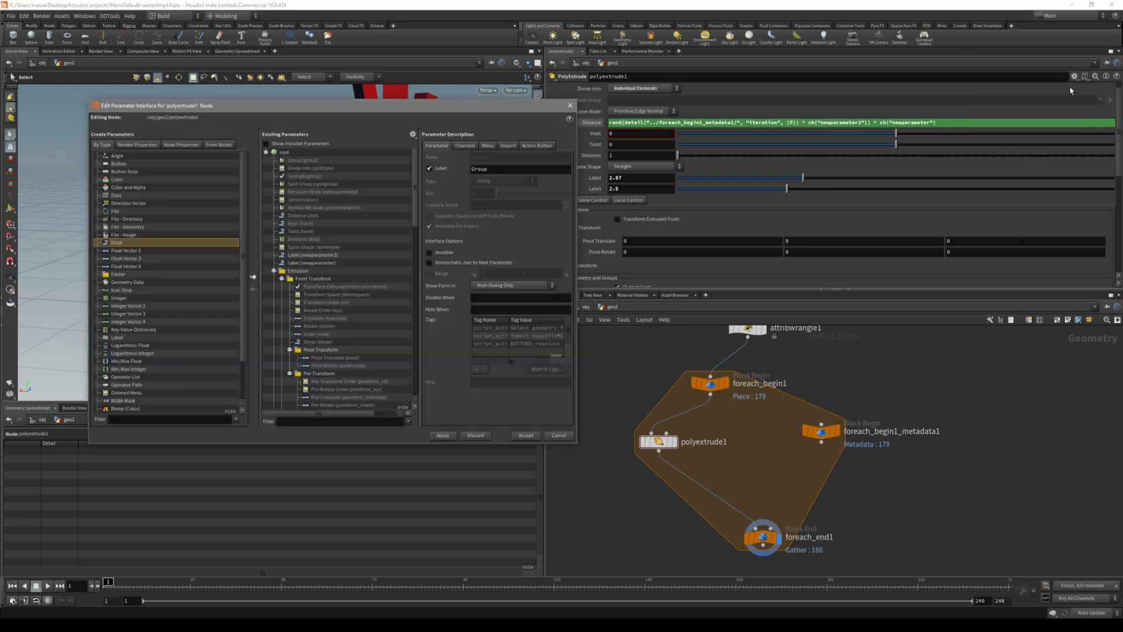
left_click(324, 256)
double_click(505, 171)
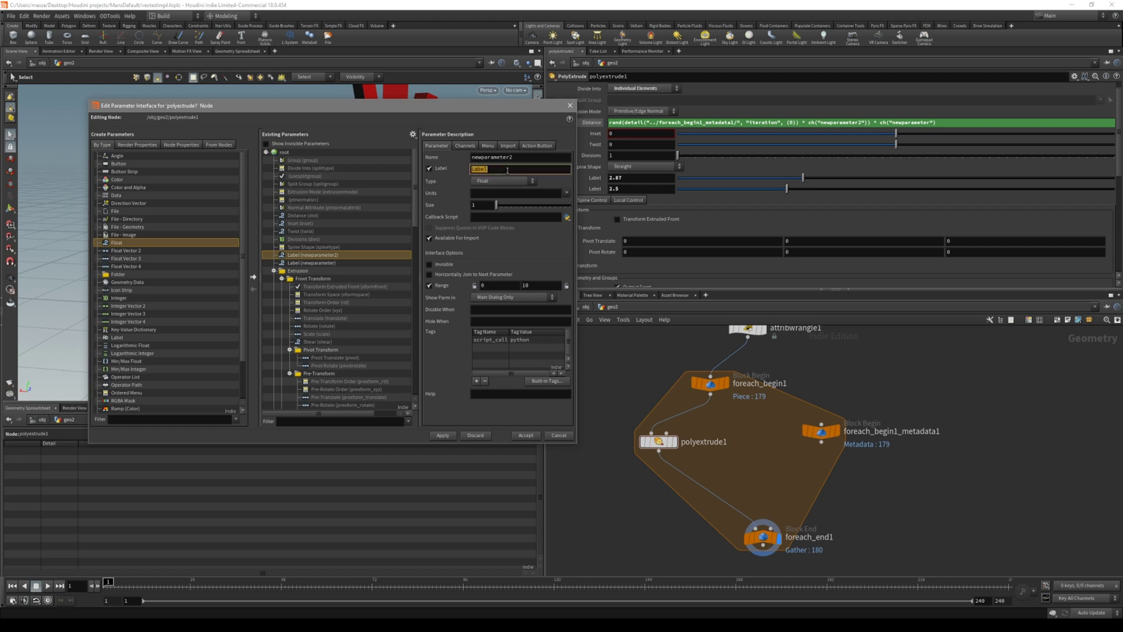
type("rus")
left_click(328, 262)
left_click(507, 170)
type("e")
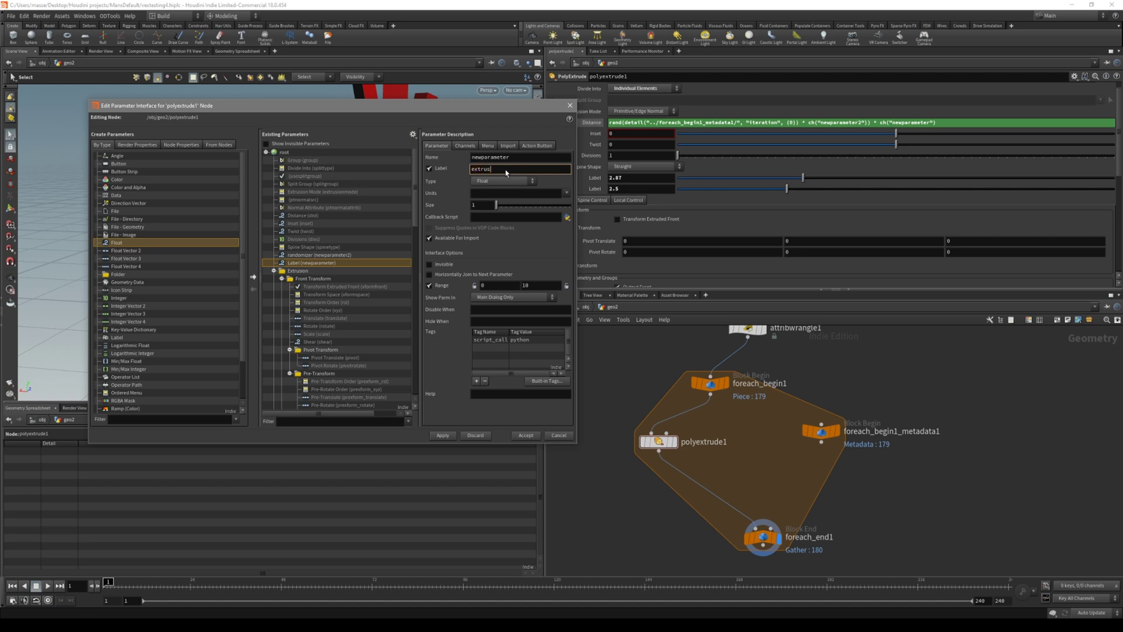
left_click(443, 434)
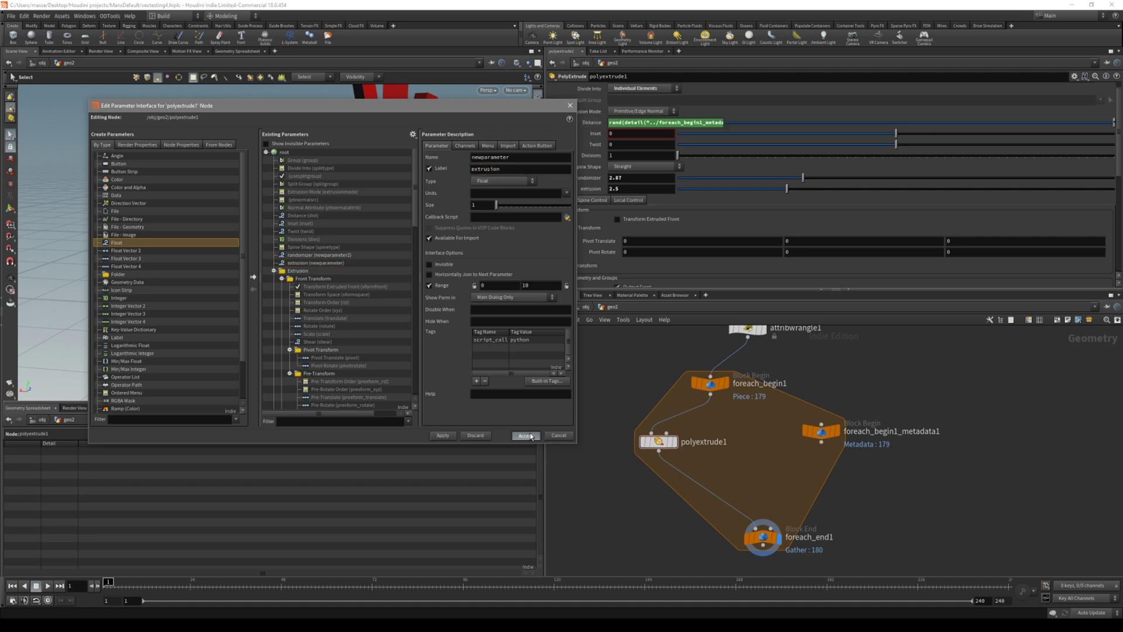
left_click(526, 435)
Set polyextrude1's randomizer parameter to 3.22 and its extrusion parameter to 3.12.
mouse_move(803, 177)
left_mouse_down()
mouse_move(742, 178)
mouse_move(818, 178)
left_mouse_up()
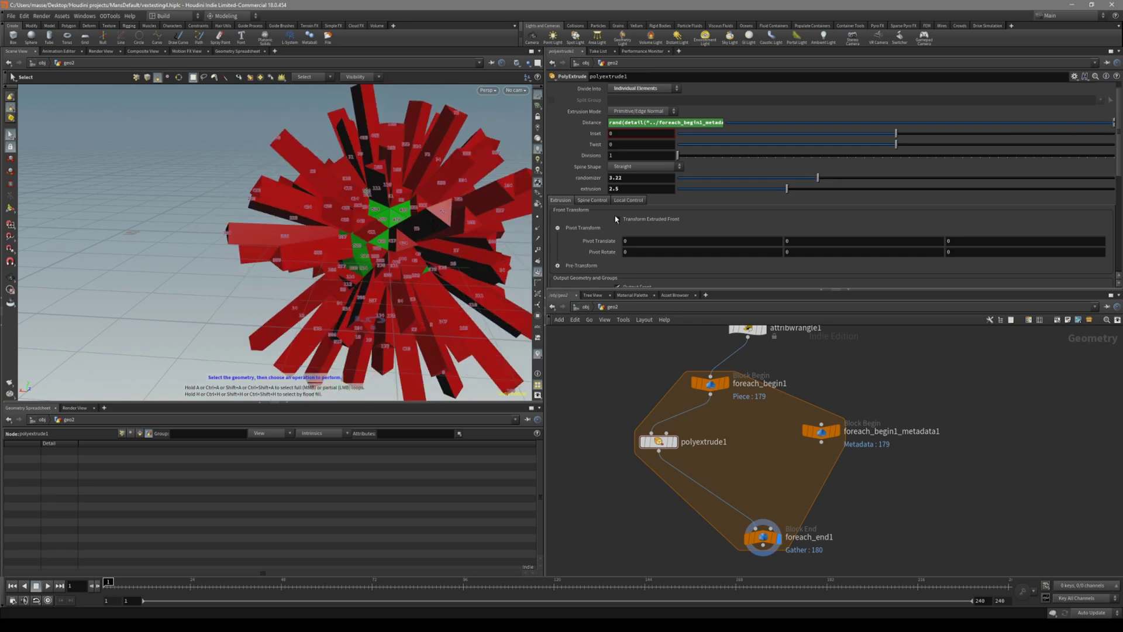
left_click_drag(444, 234, 404, 217, "alt")
left_click_drag(788, 190, 814, 193)
Lower the seed of the random primitive sort on the sort1 node.
scroll(694, 370, "down", 1)
middle_click_drag(650, 394, 622, 425)
scroll(622, 424, "down", 2)
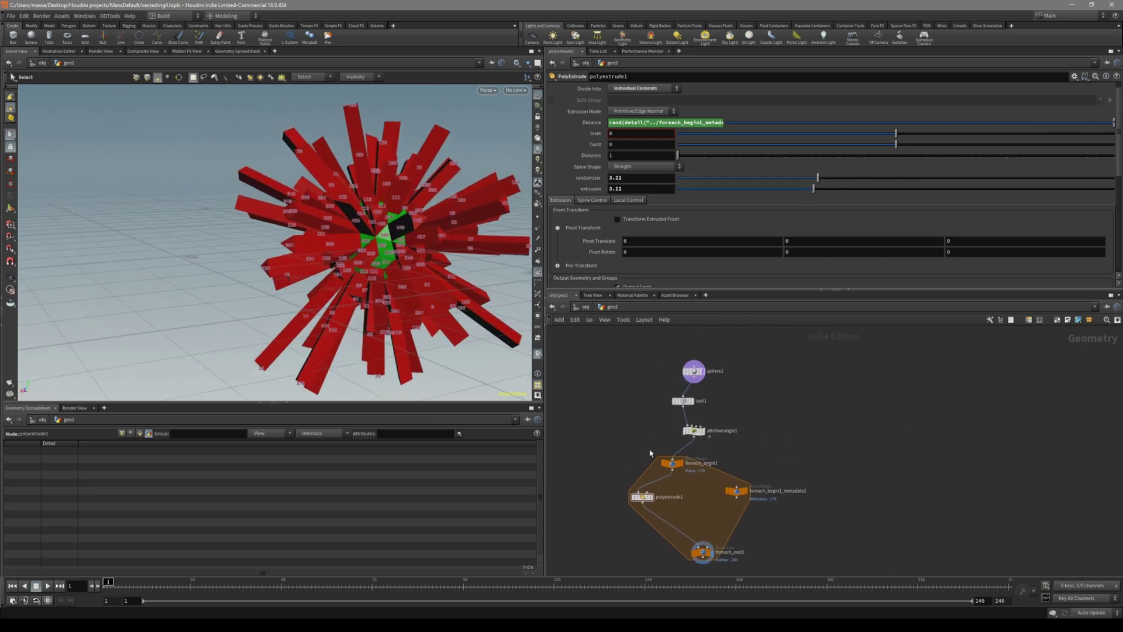
scroll(697, 380, "up", 2)
left_click(708, 382)
left_click_drag(793, 120, 744, 120)
Set Mychannel on attribwrangle1 to 2.684 and examine the new split between red extrusions and green faces.
left_click(713, 431)
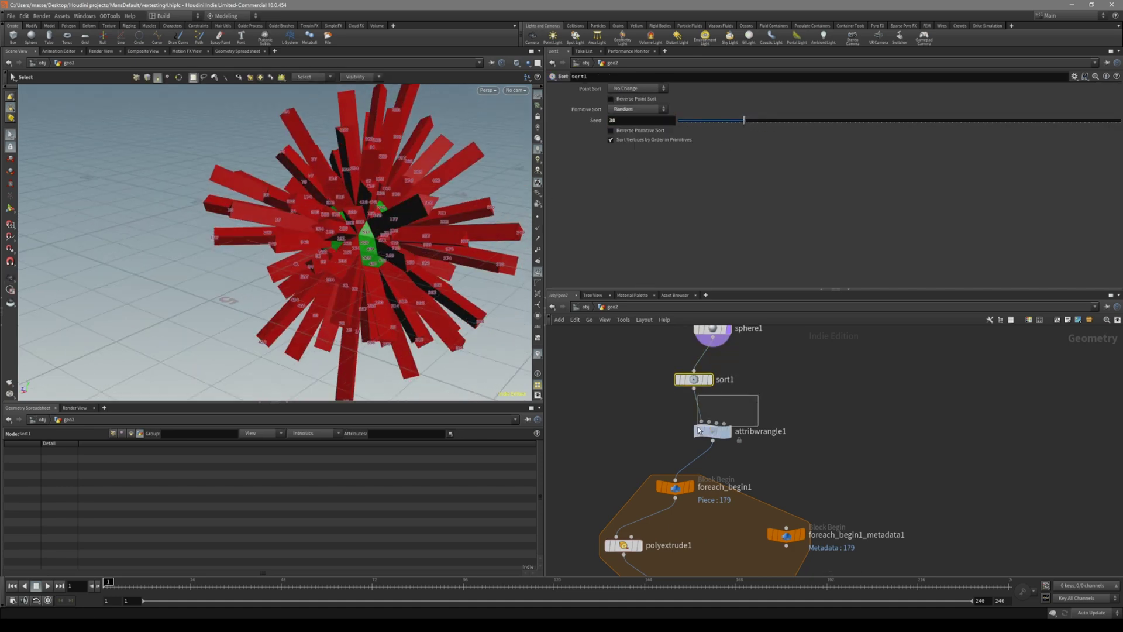
left_click_drag(815, 257, 1034, 275)
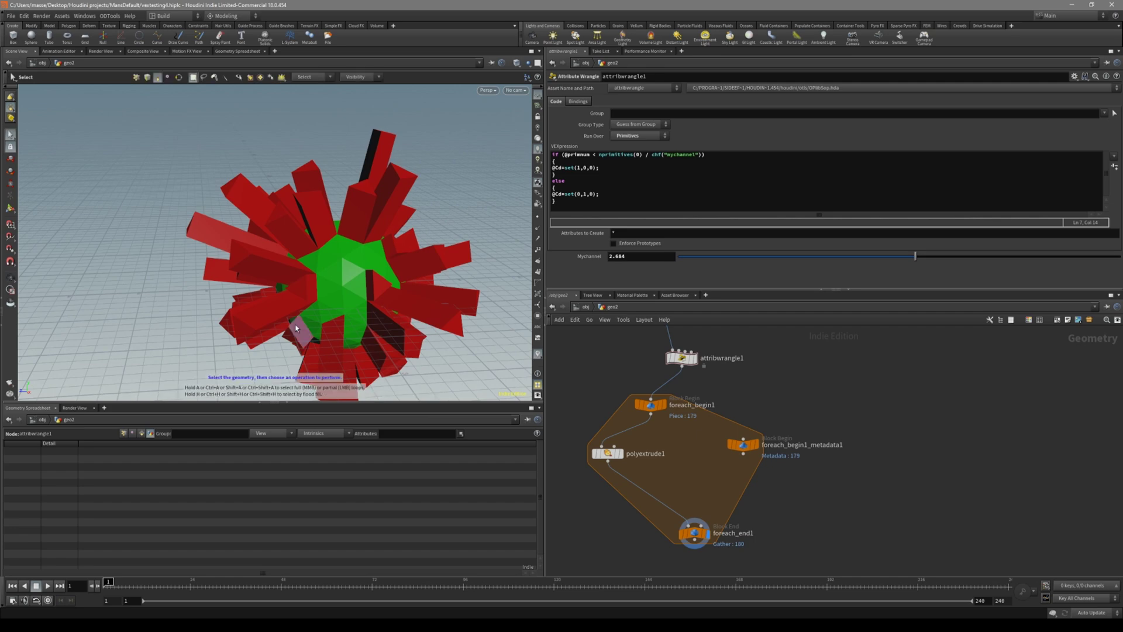
key("Escape")
left_click_drag(296, 329, 374, 278)
key("s")
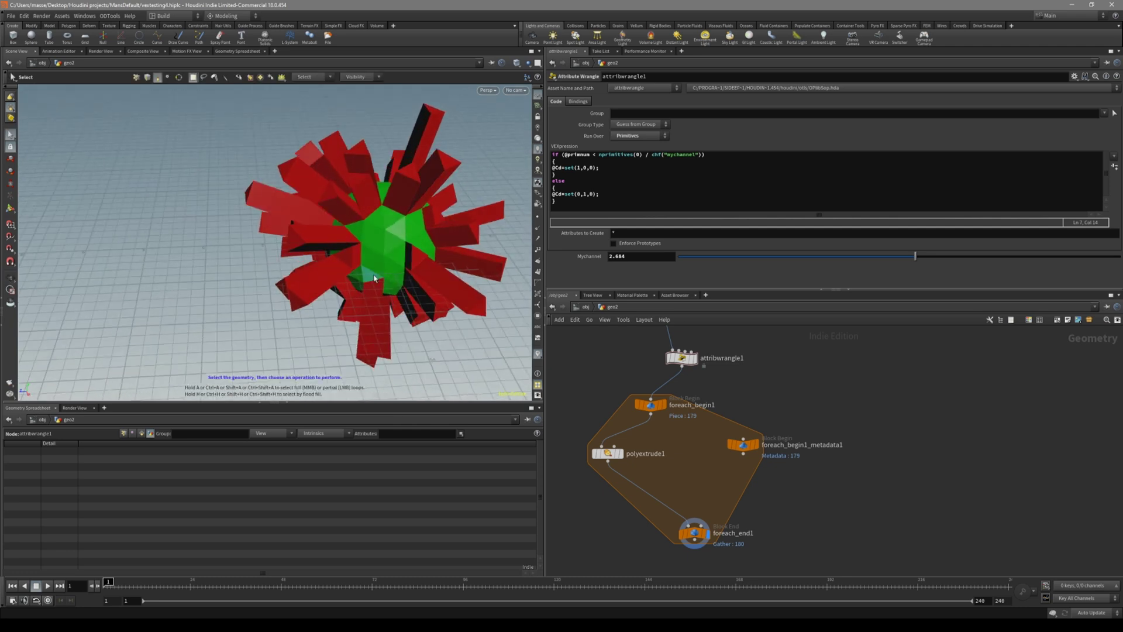